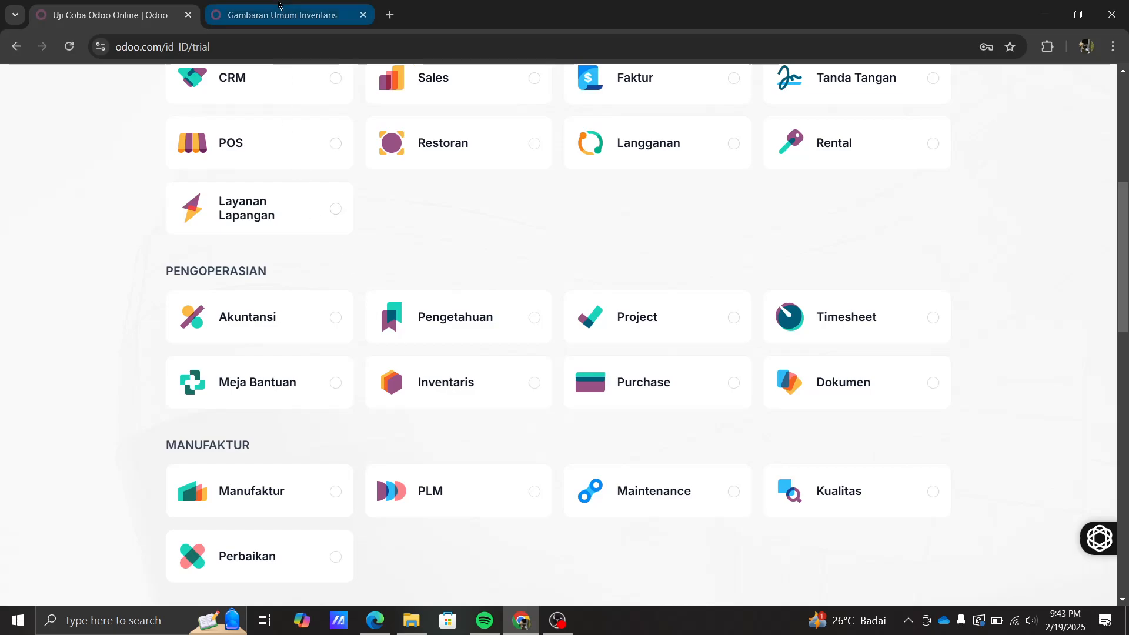
- Switch to the 'Gambaran Umum Inventaris' browser tab to show the Odoo Inventory overview
mouse_move(279, 4)
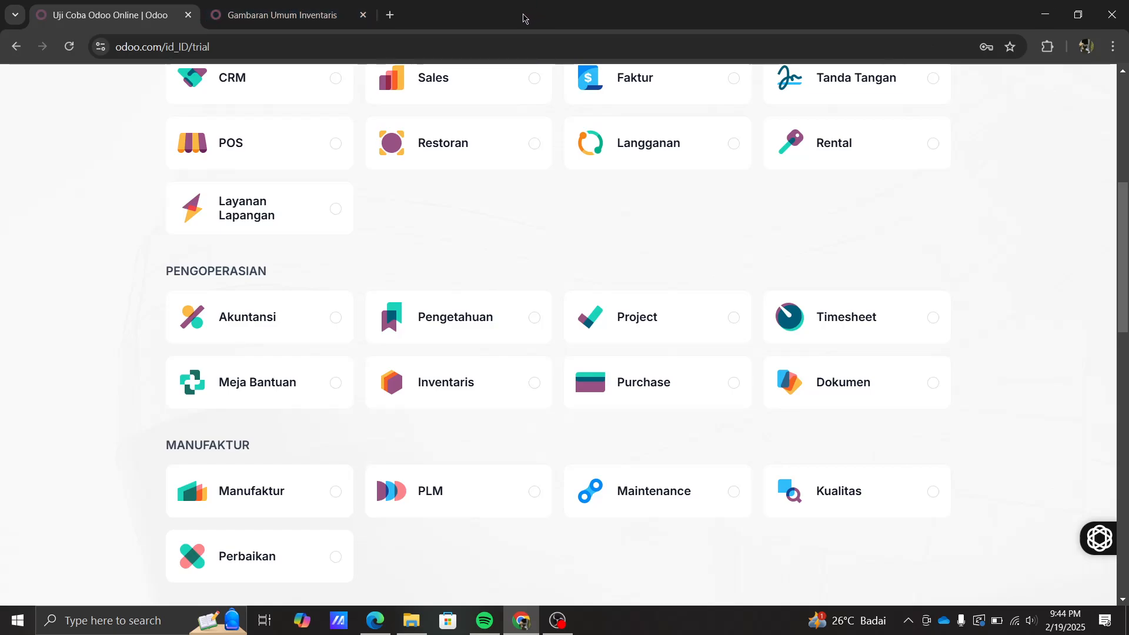
click(264, 13)
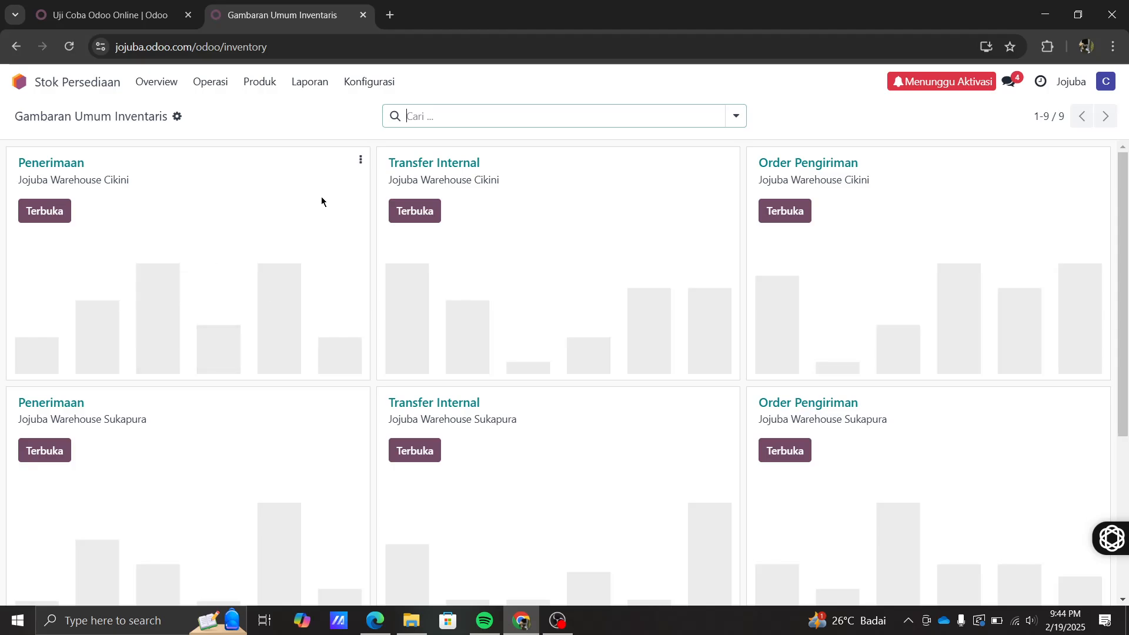
- Scroll through the overview cards for the Cikini, Sukapura and Bojongsoang warehouses
scroll(321, 196, down, 5)
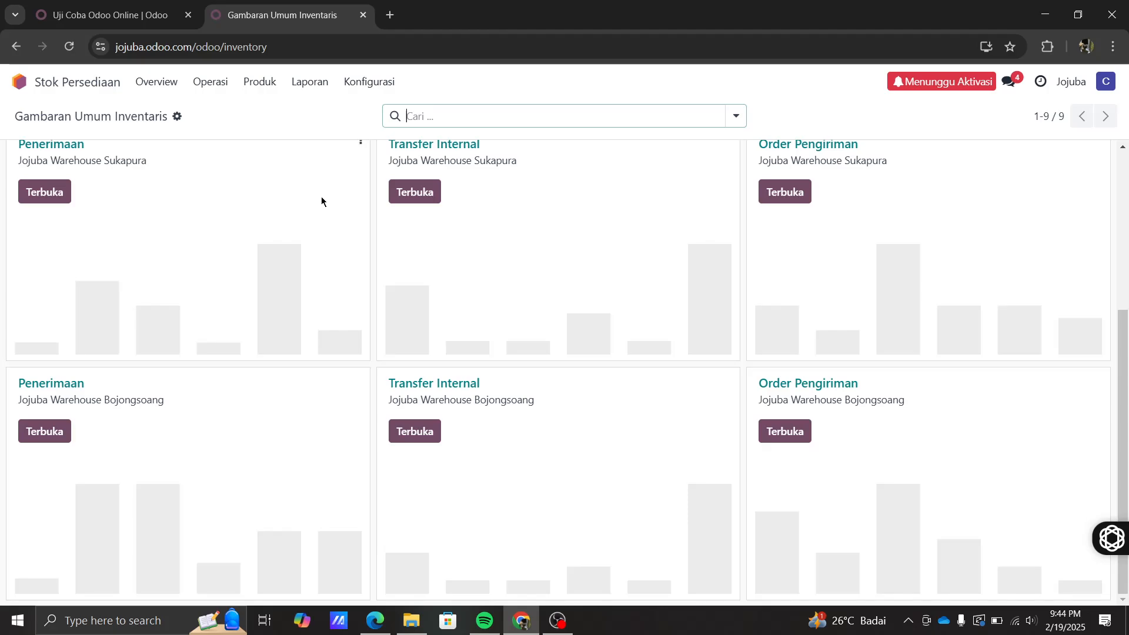
scroll(321, 196, up, 5)
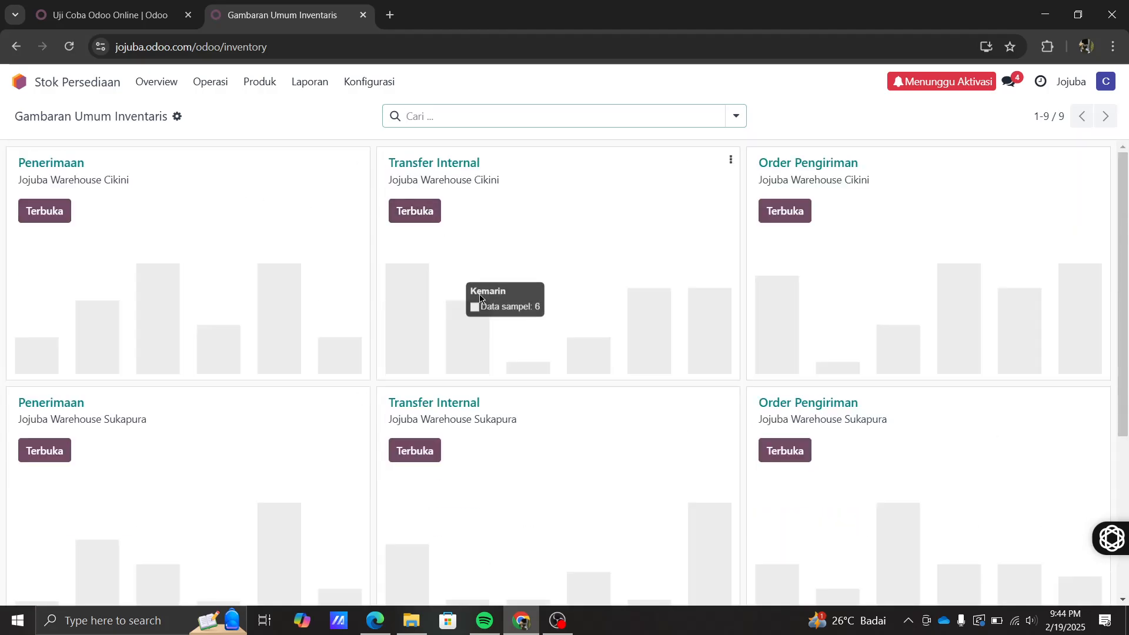
scroll(401, 351, down, 4)
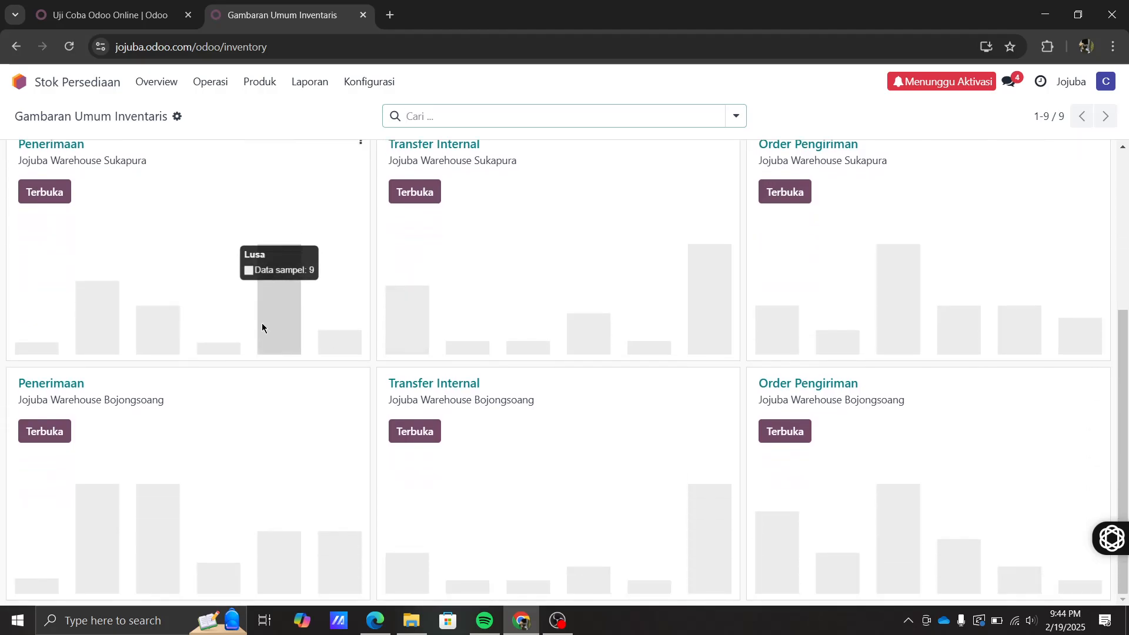
scroll(196, 267, up, 4)
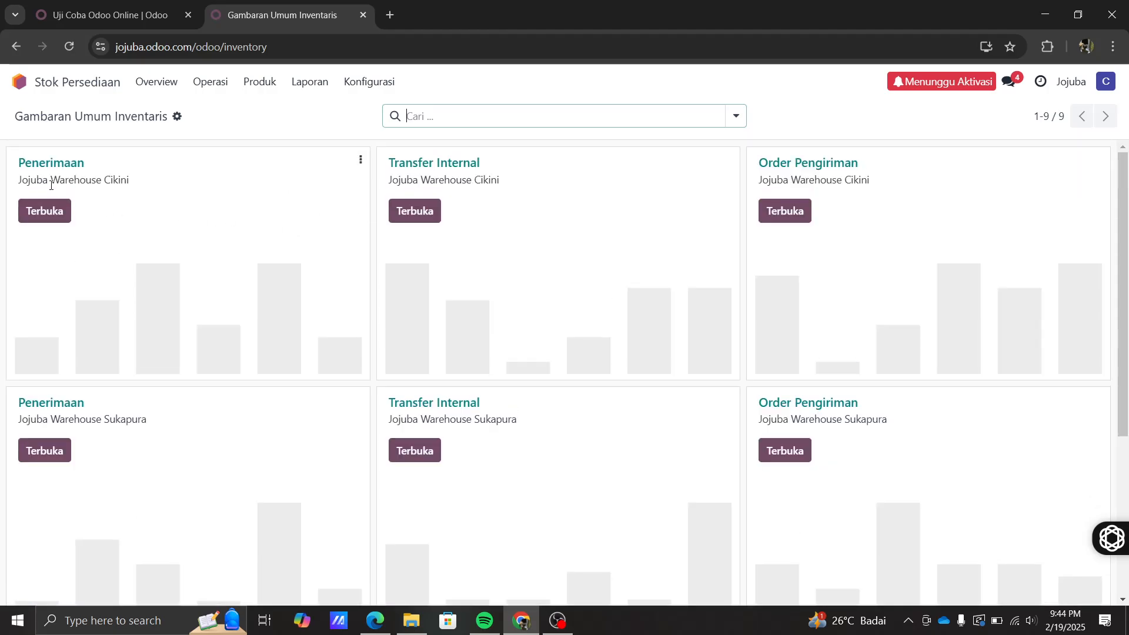
scroll(187, 202, down, 2)
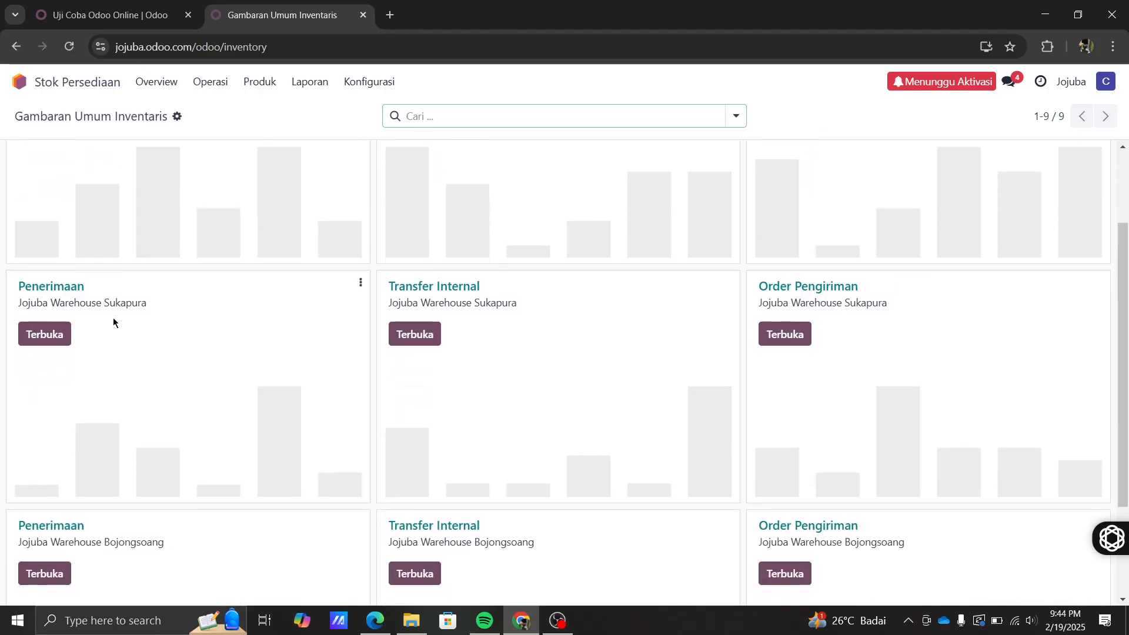
scroll(162, 333, down, 1)
scroll(163, 337, down, 1)
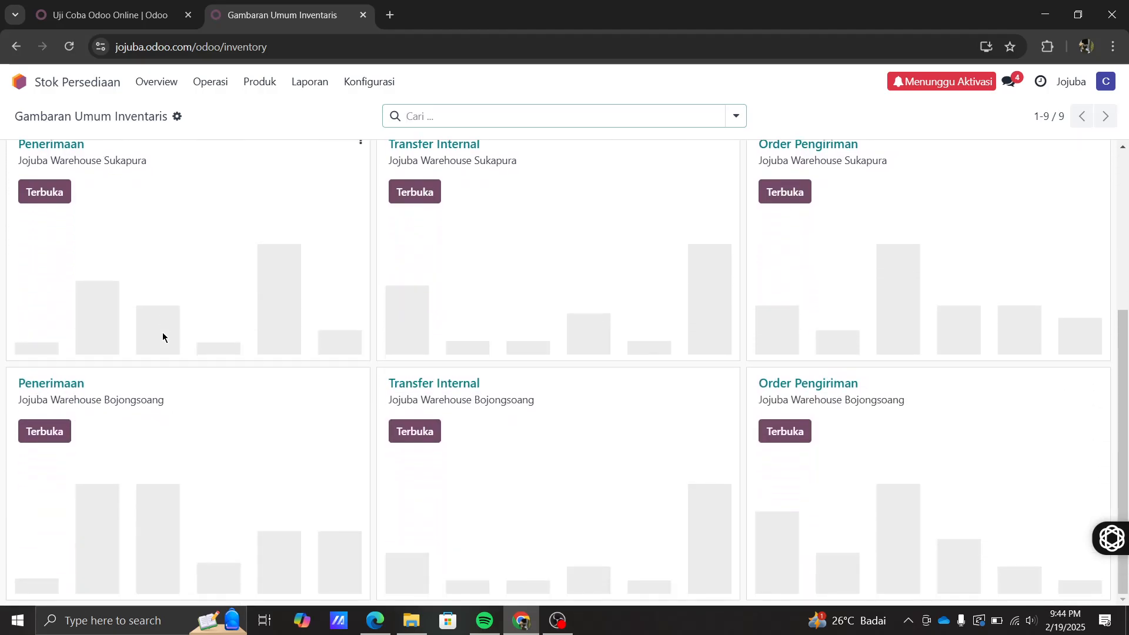
scroll(163, 337, up, 4)
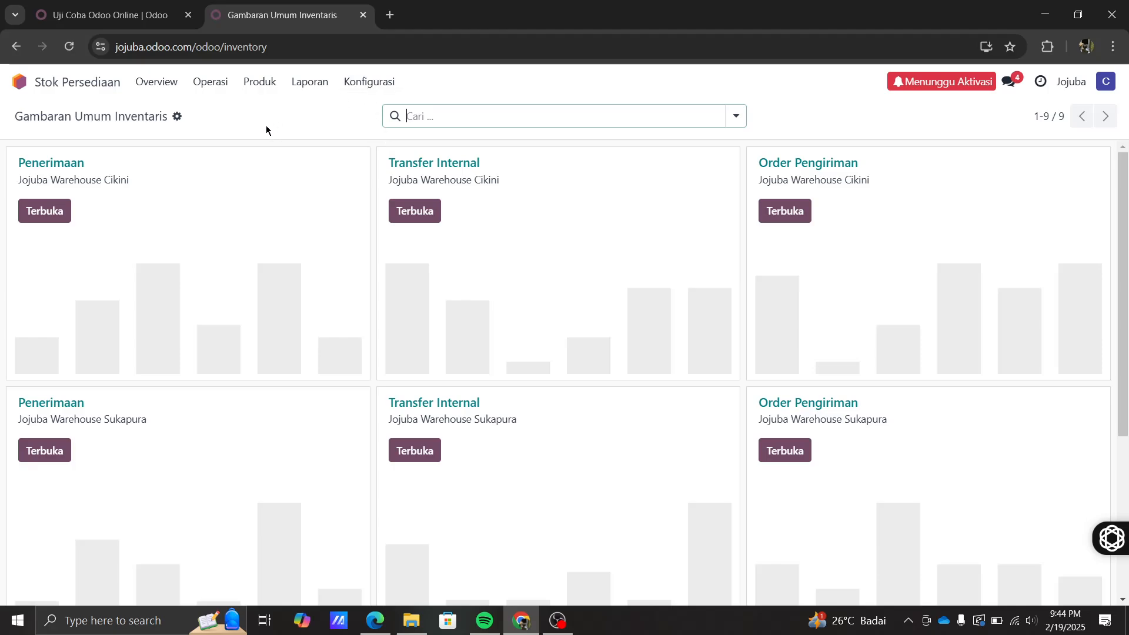
- Create a new warehouse named 'Jojuba Warehouse Sukabirus' with short name JWSB
click(365, 88)
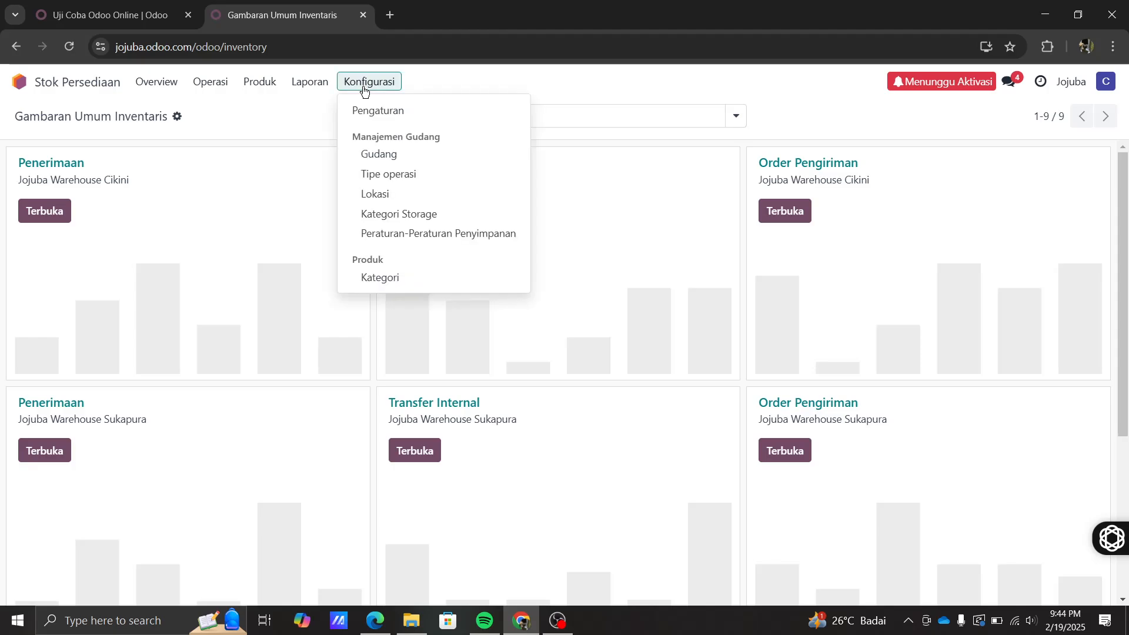
click(373, 152)
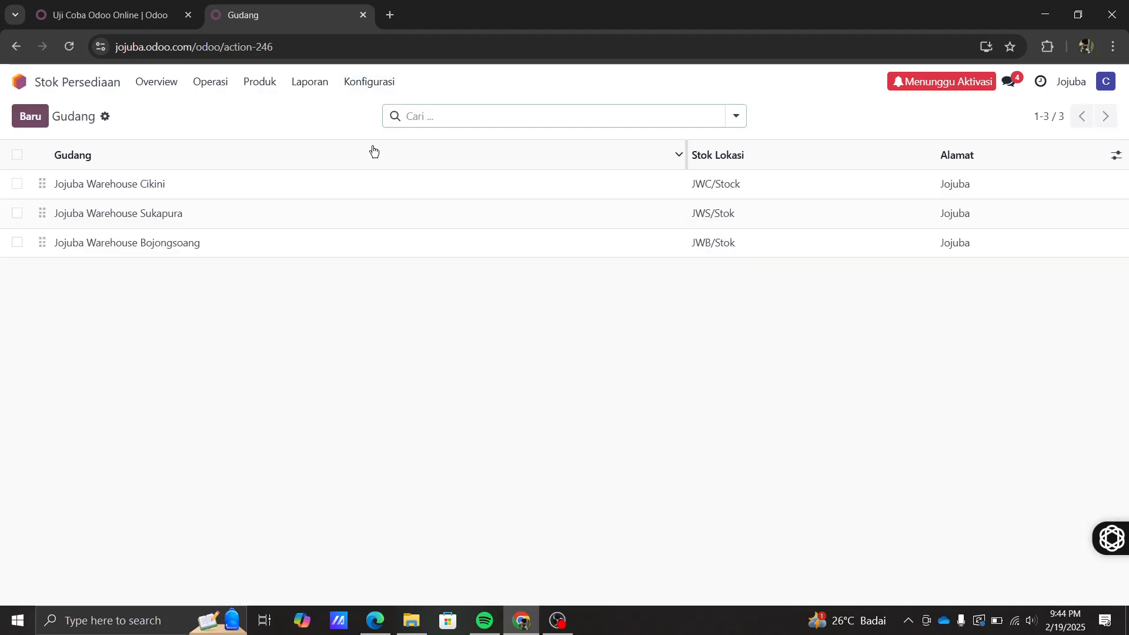
click(24, 128)
drag(279, 192, 103, 188)
text(W)
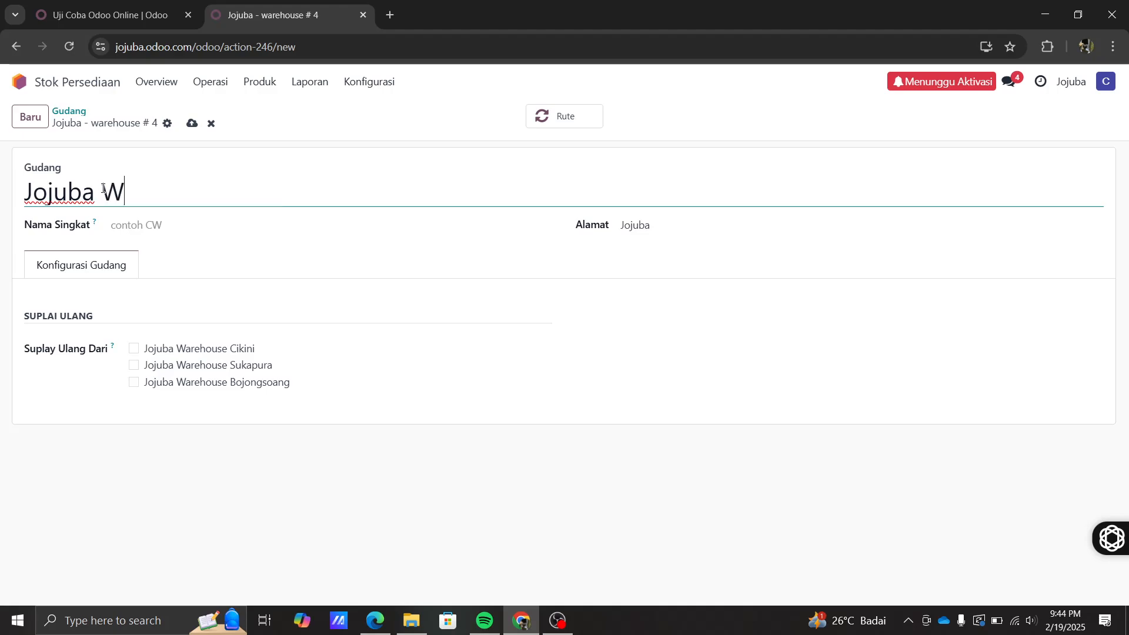
text(arehouse)
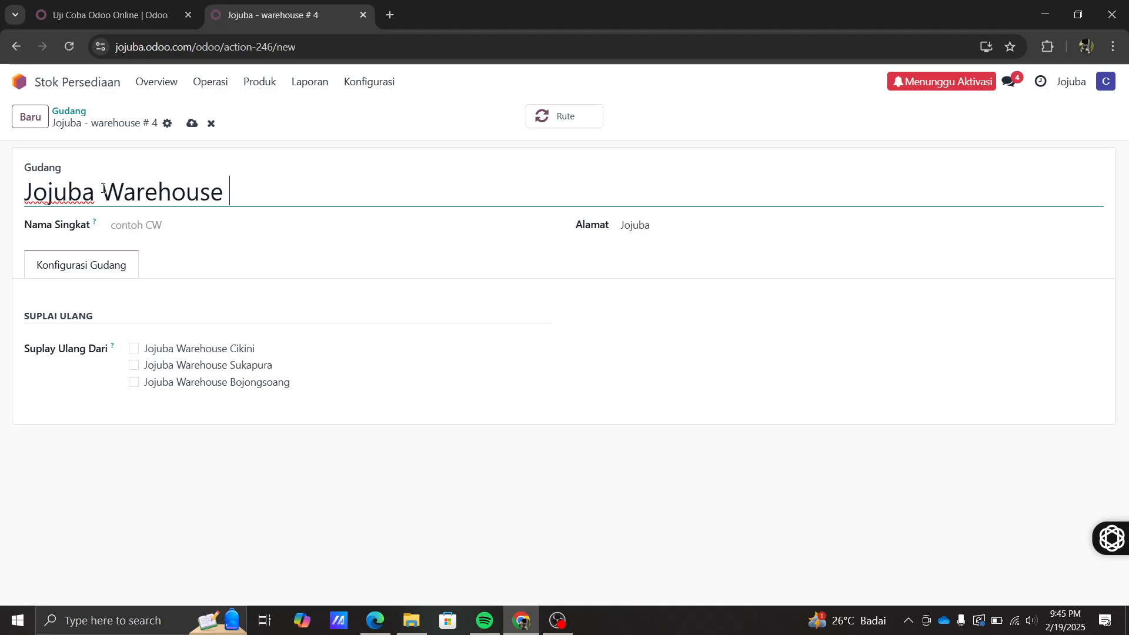
text(Sukabirus)
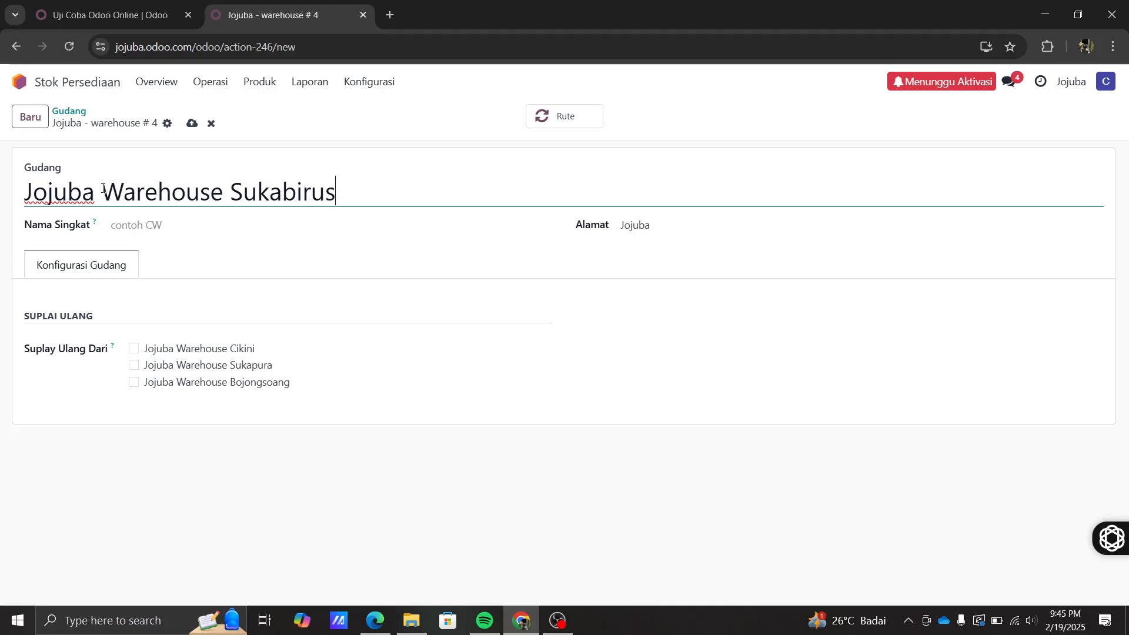
click(118, 225)
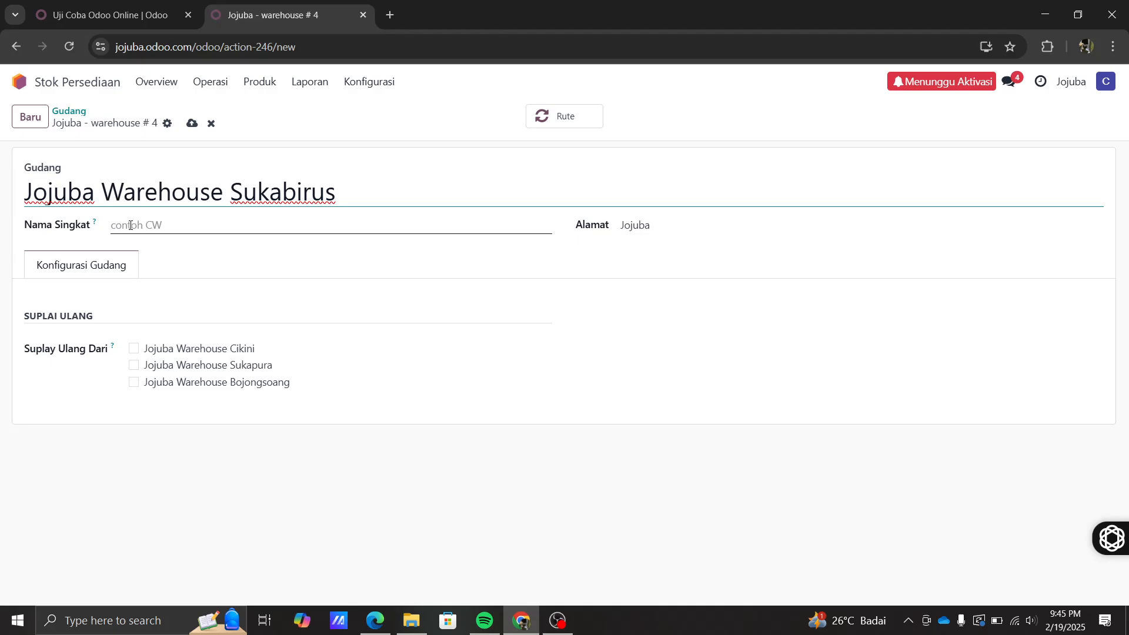
click(130, 225)
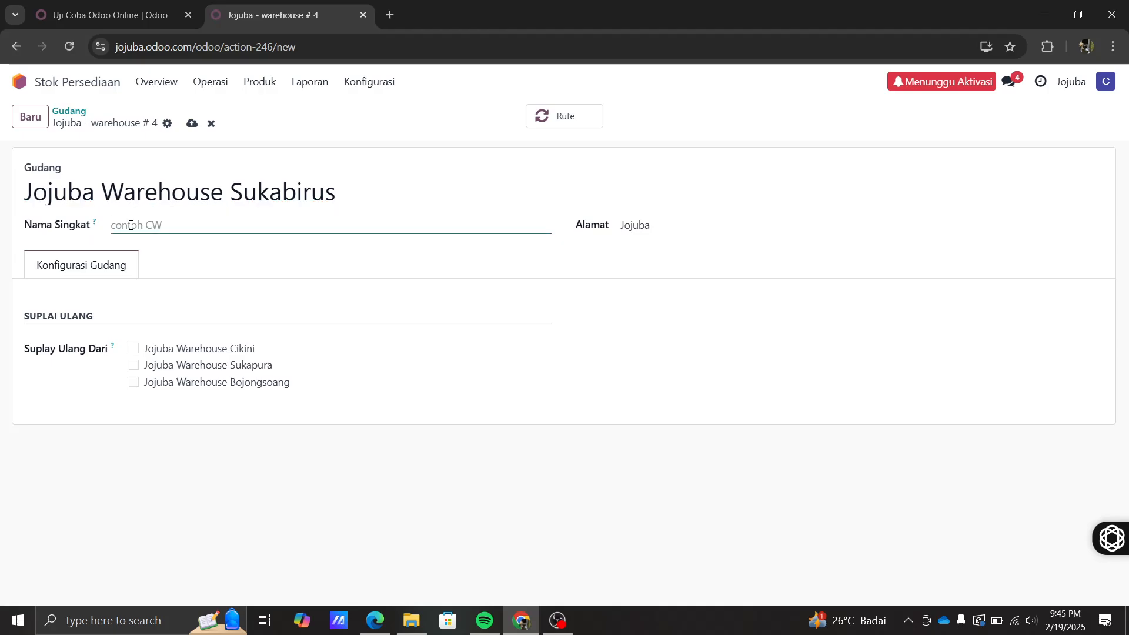
text(JWSB)
click(368, 82)
- Save the Sukabirus warehouse, confirm it in the warehouse list, and view the operation types
click(384, 153)
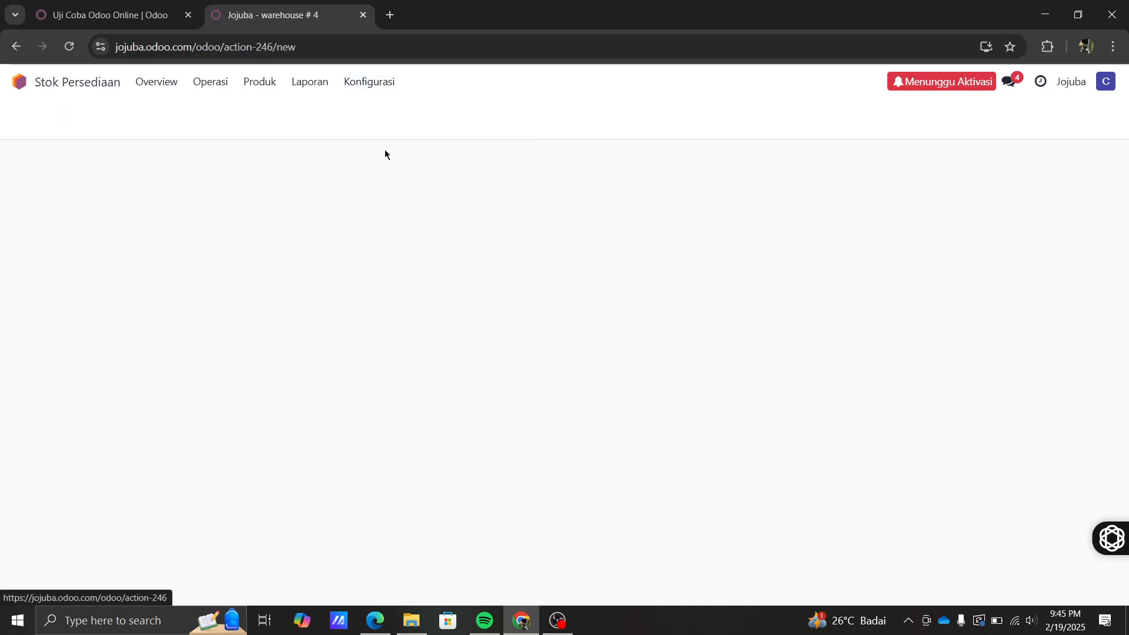
click(201, 258)
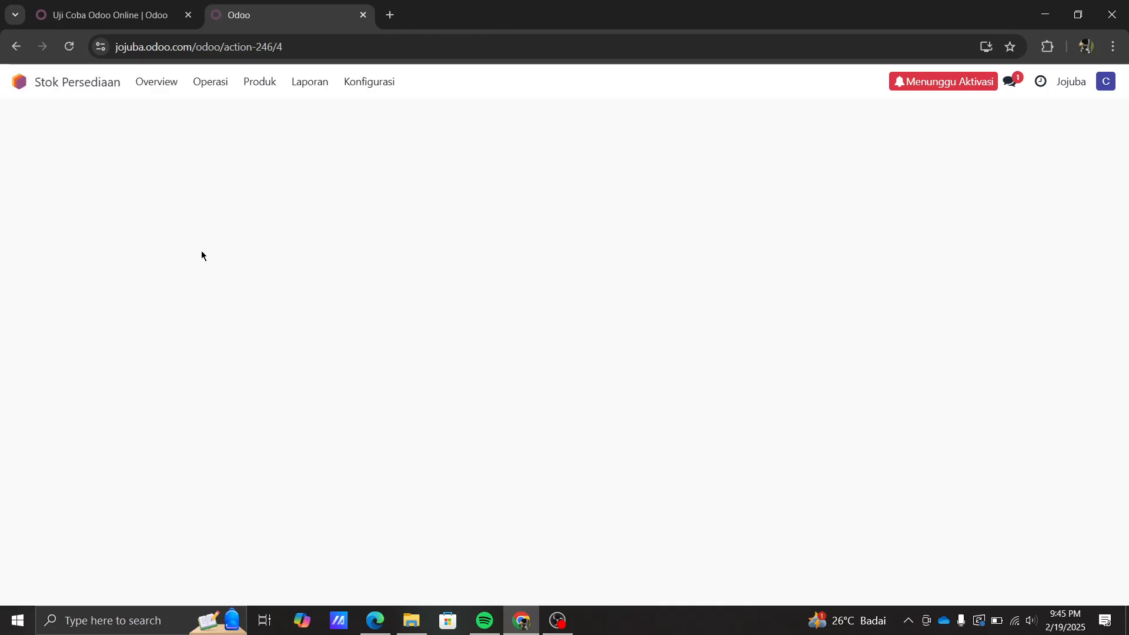
click(369, 81)
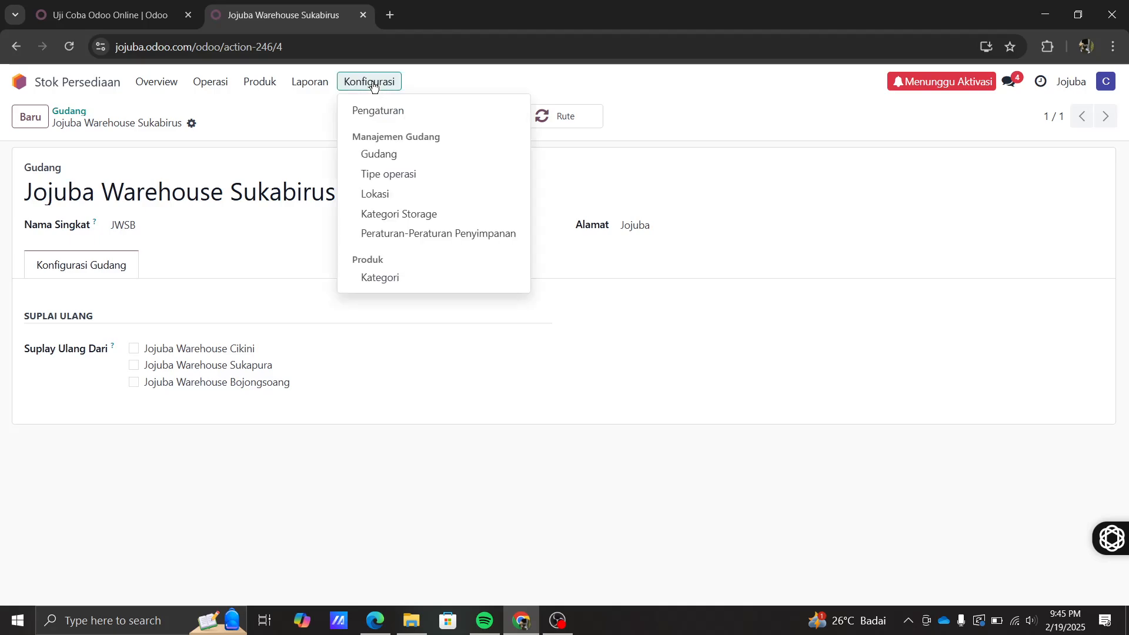
click(382, 154)
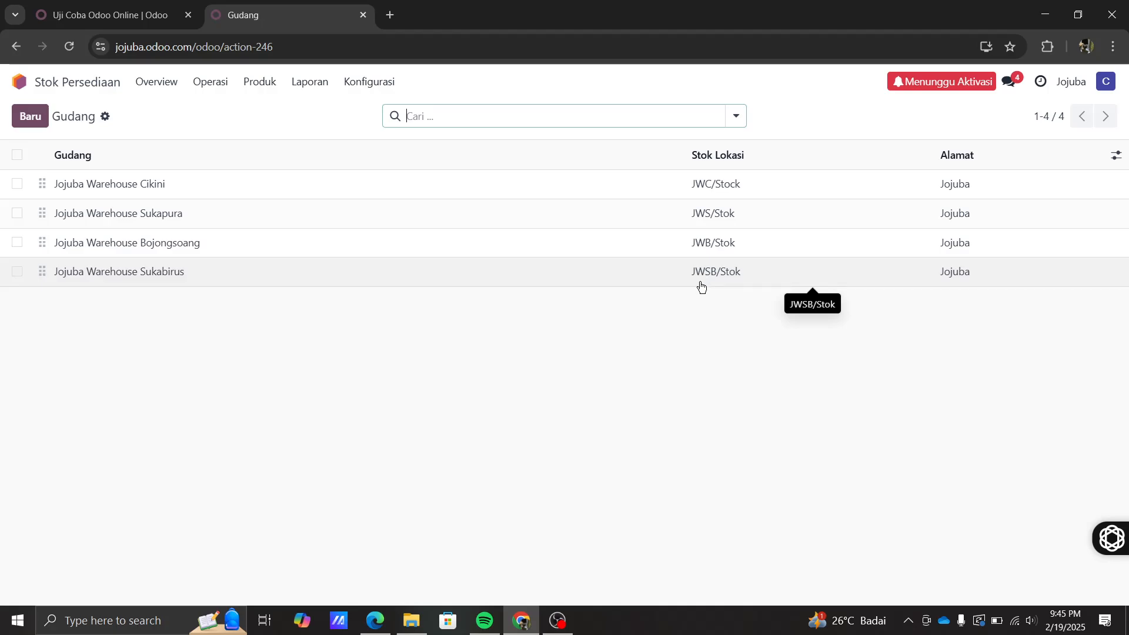
click(378, 89)
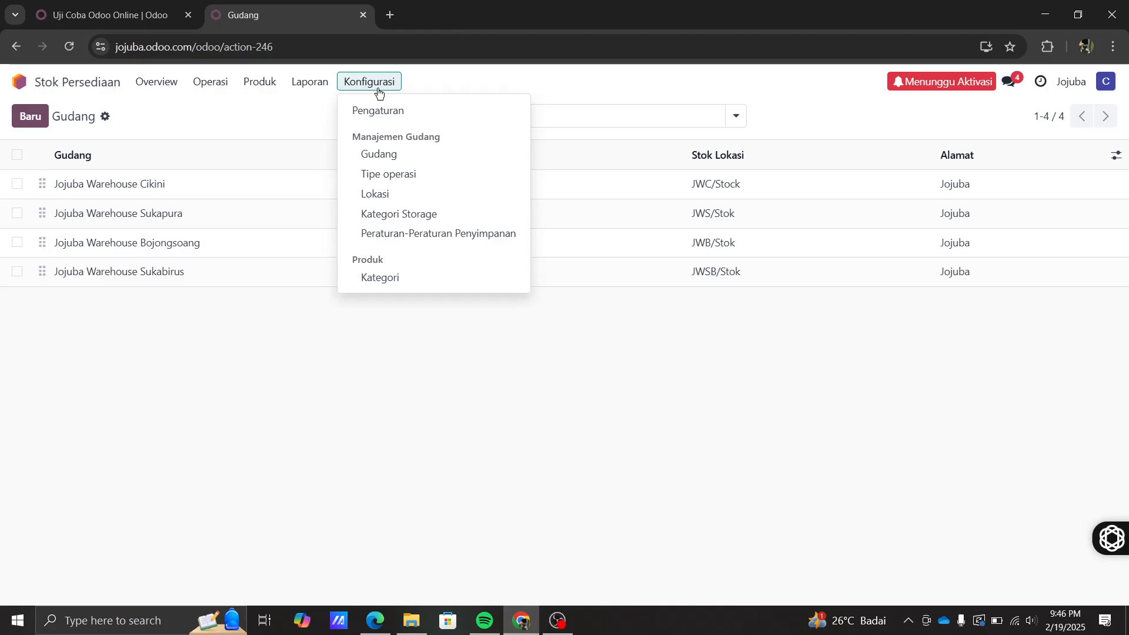
click(386, 174)
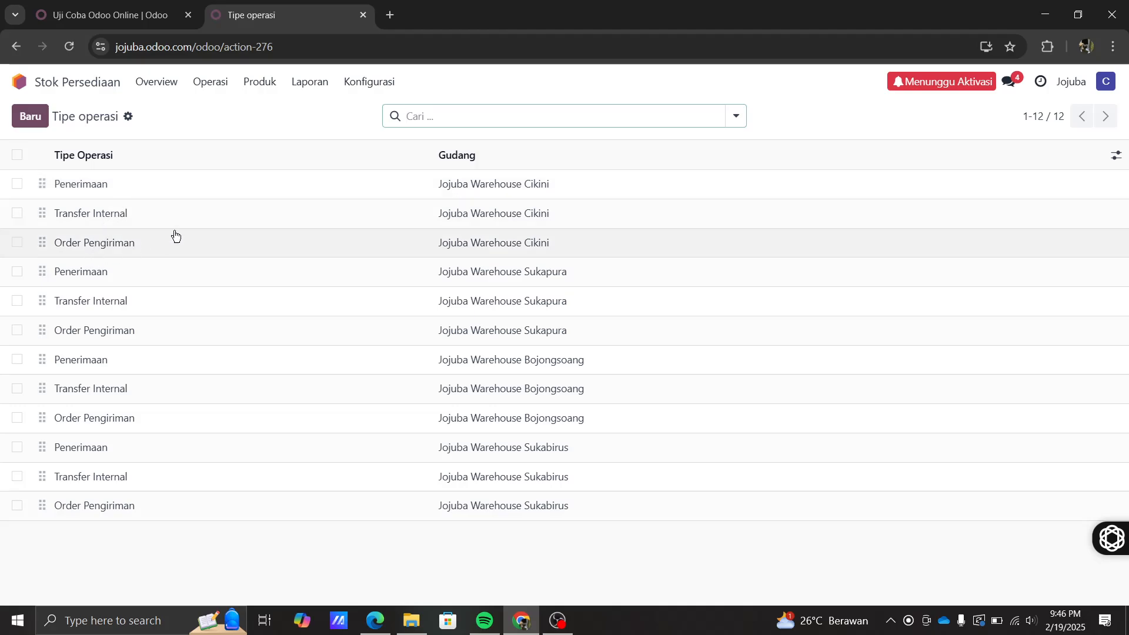
- Review the stock locations including JWSB/Stok, then show the product catalogue with Wool Sweater
click(370, 86)
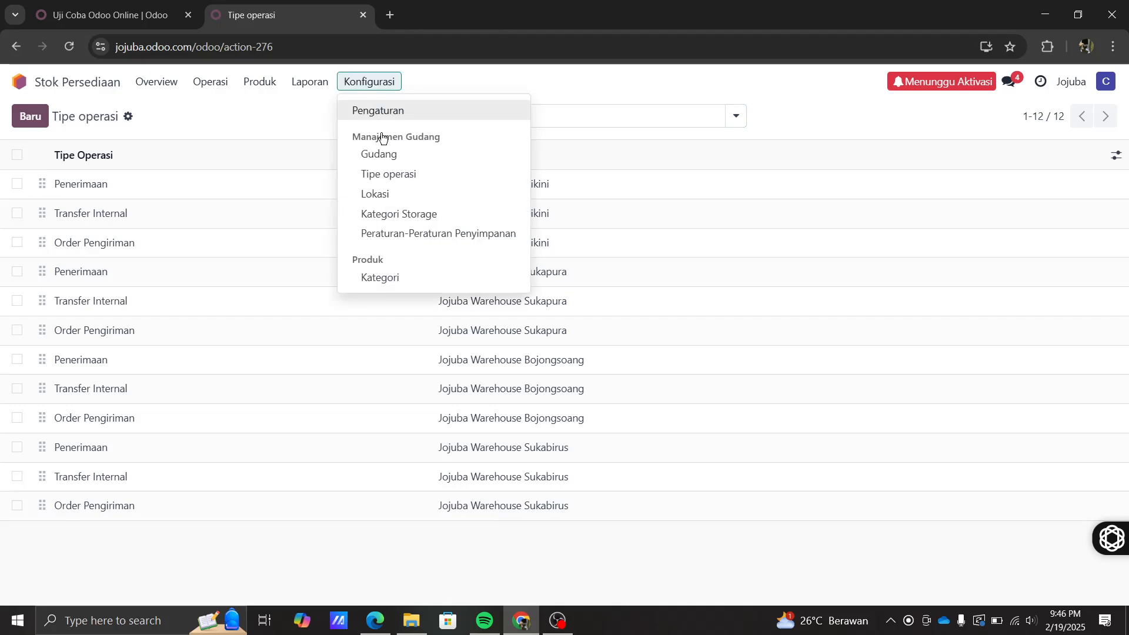
click(391, 200)
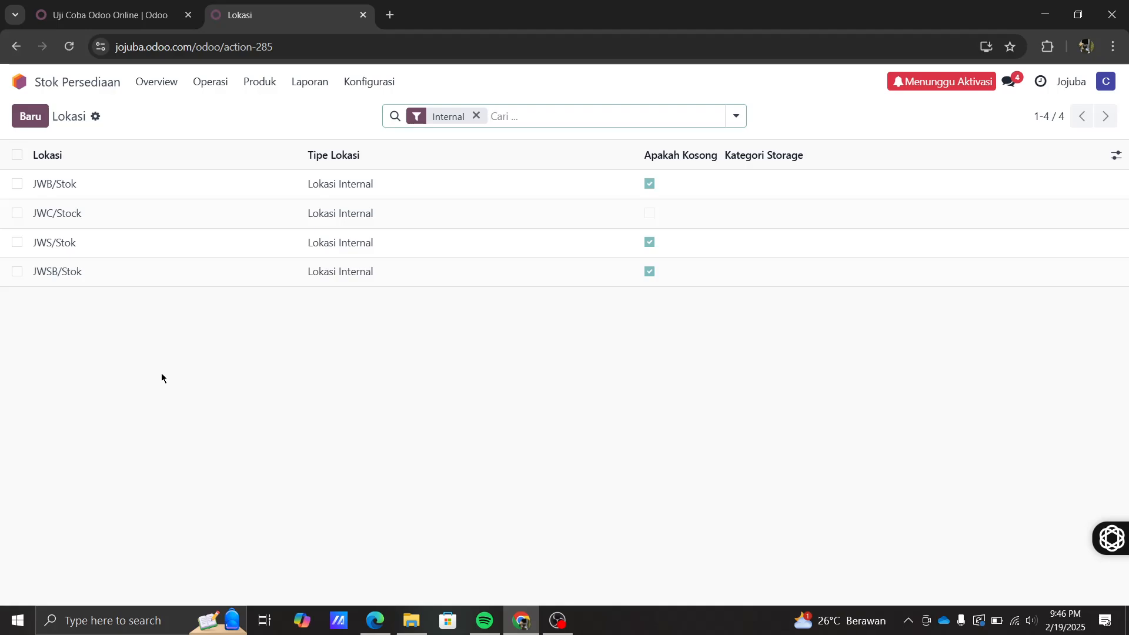
click(250, 82)
click(266, 106)
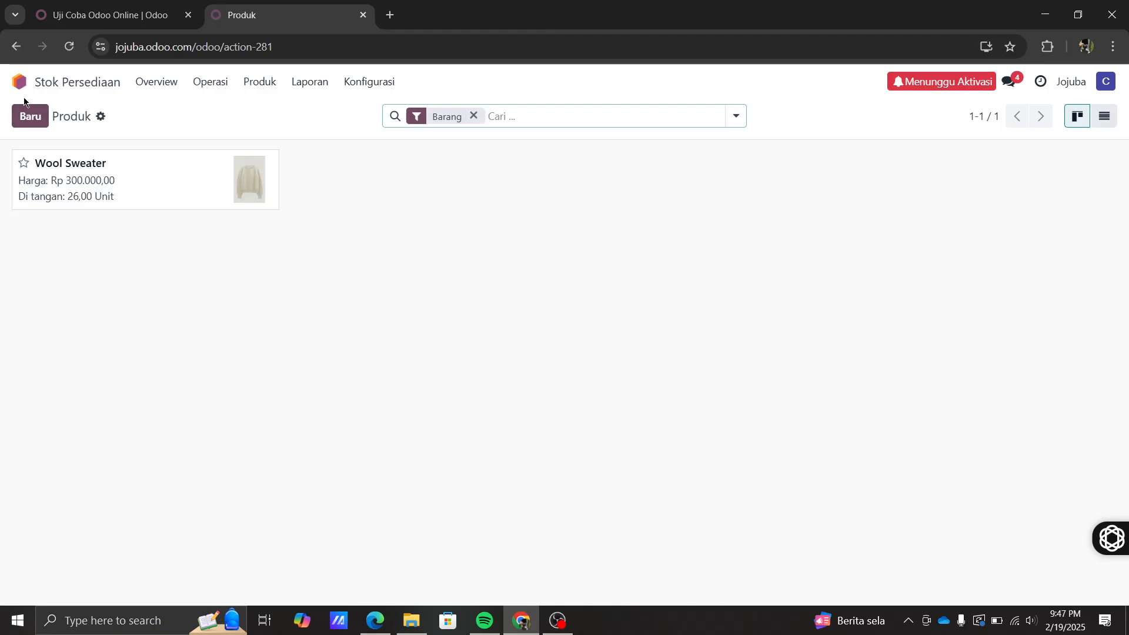
- Create goods product 'Beanie Hangat' with sale price 260000 and cost 132700
click(31, 116)
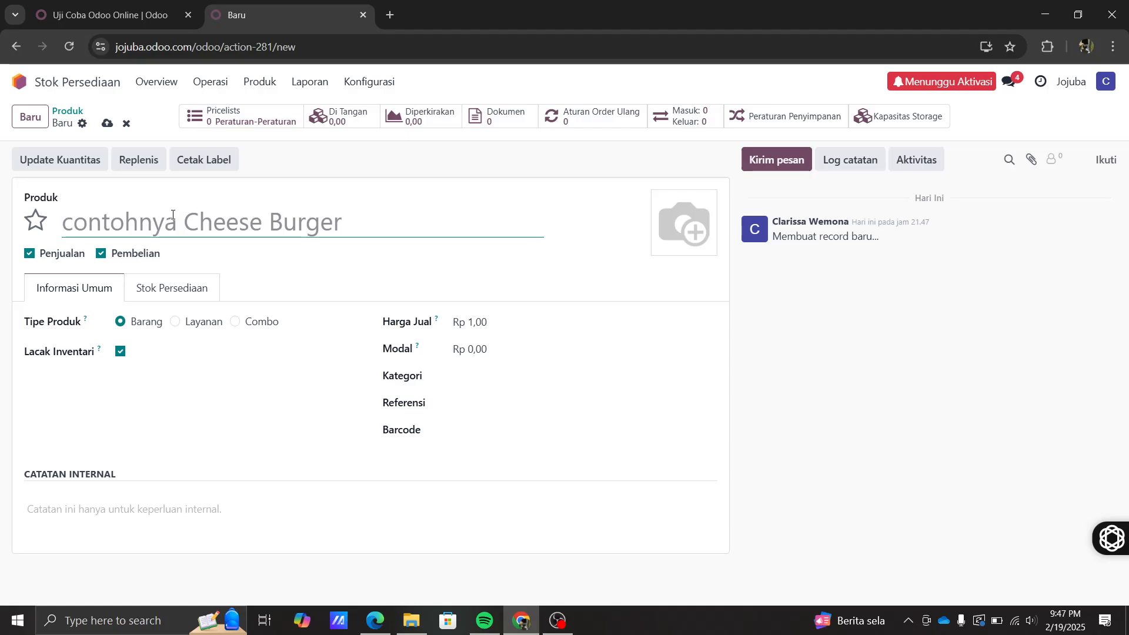
text(B)
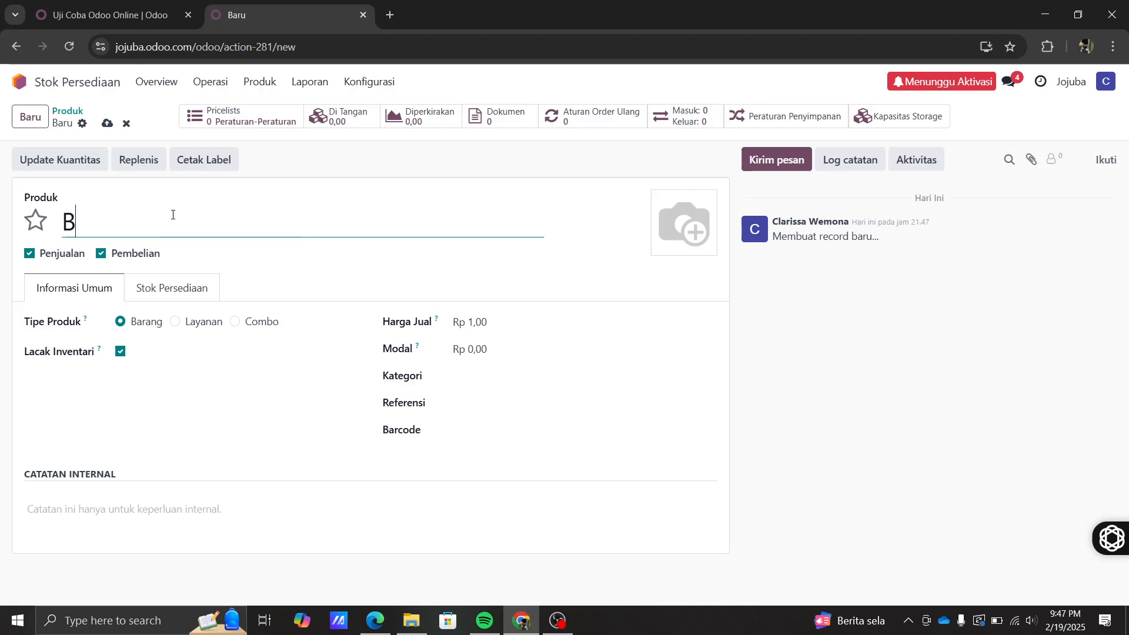
text(eanie Hangat)
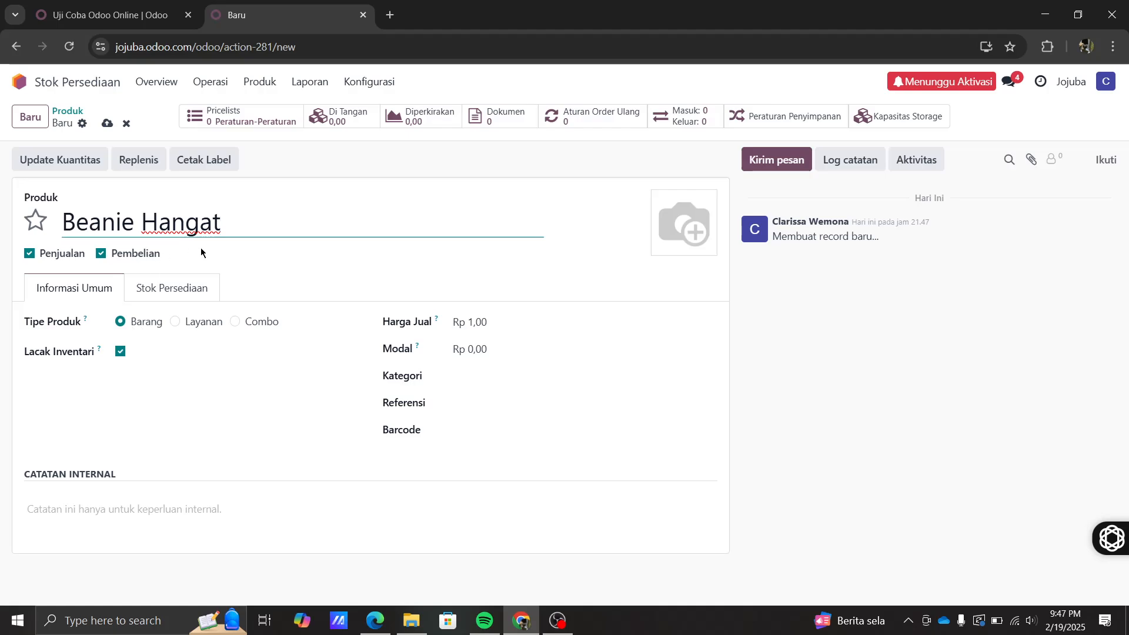
click(120, 321)
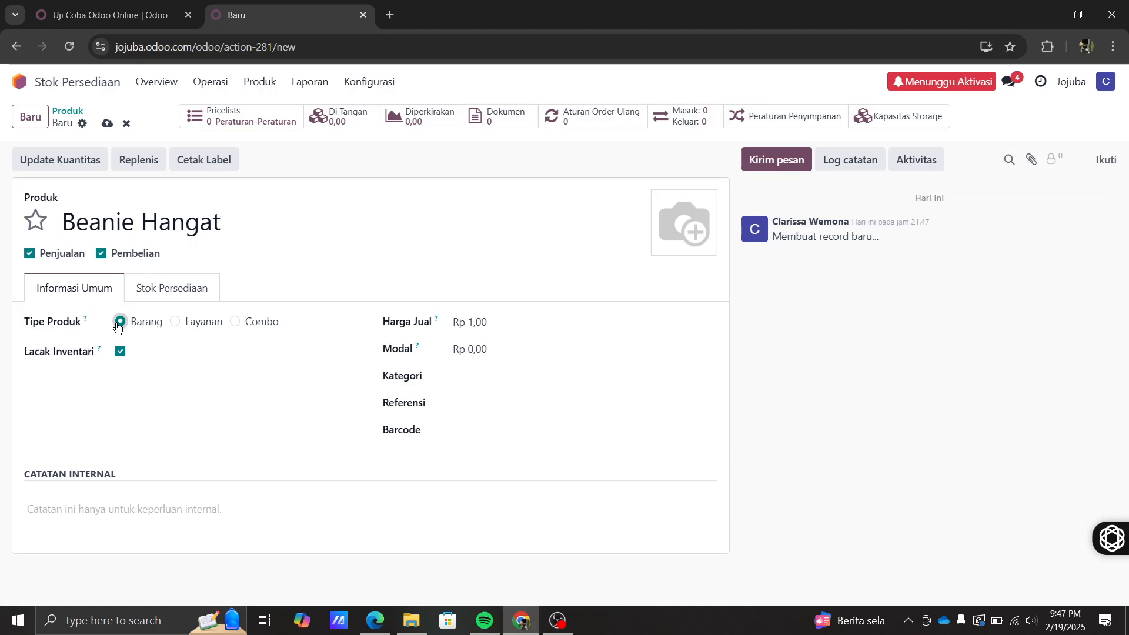
click(469, 329)
text(260000)
click(487, 349)
text(13)
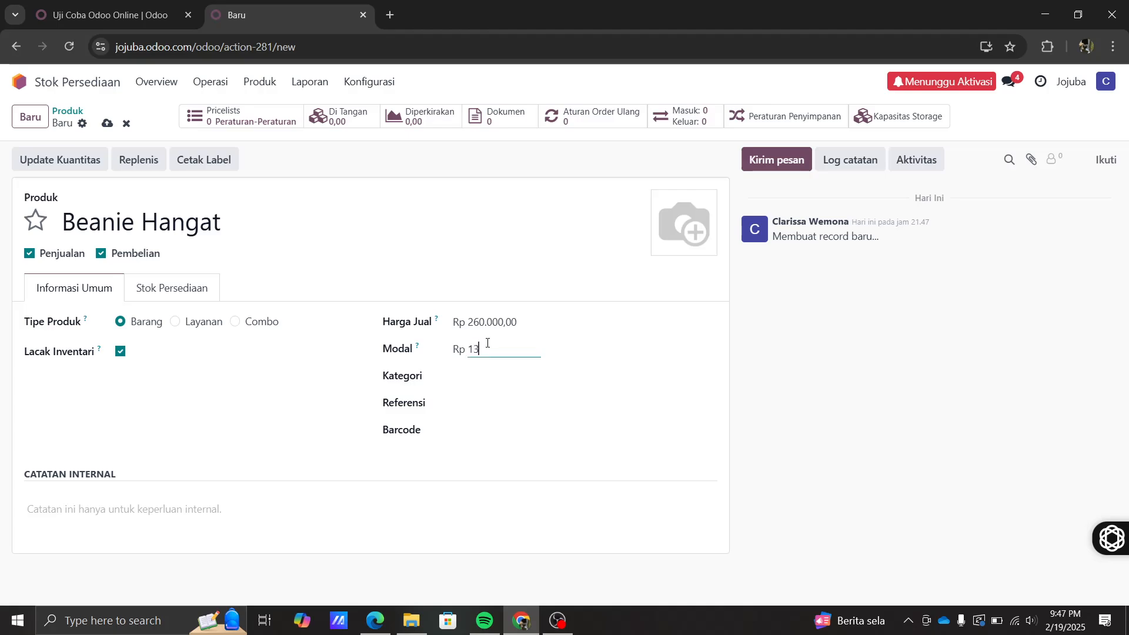
text(2700)
click(479, 376)
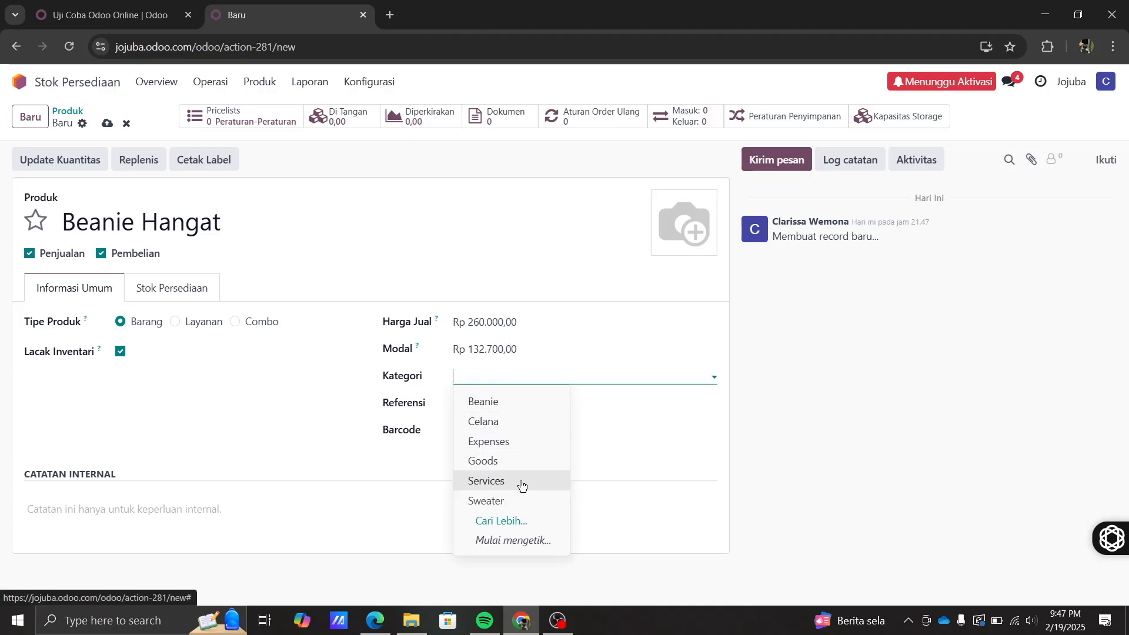
- Create a new product category 'Aksesoris' and assign it to Beanie Hangat
click(515, 521)
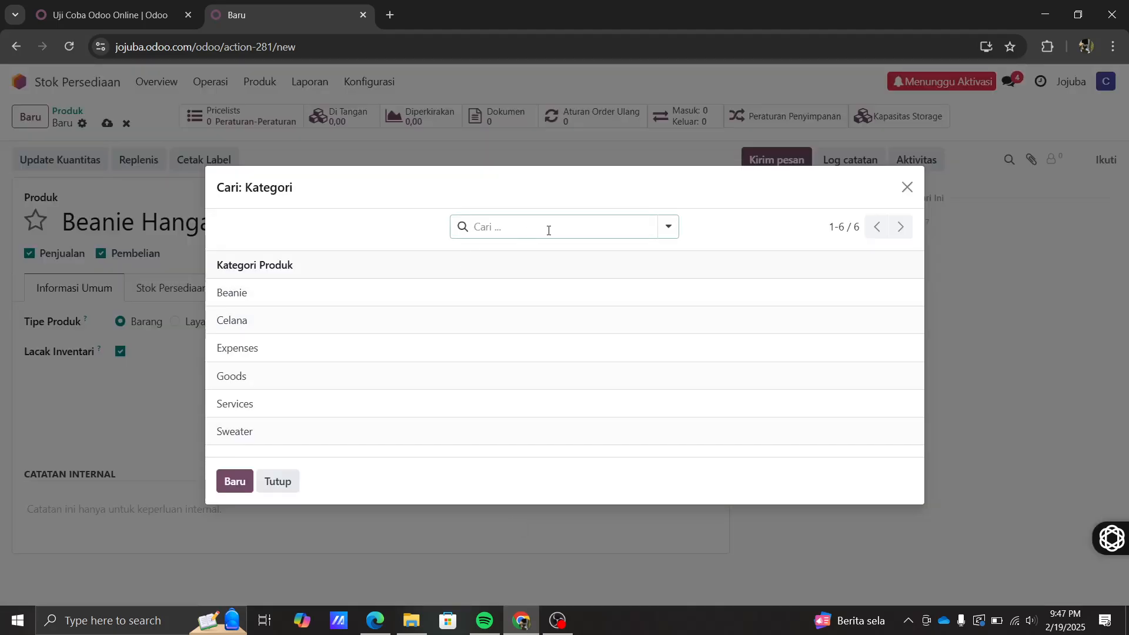
click(237, 482)
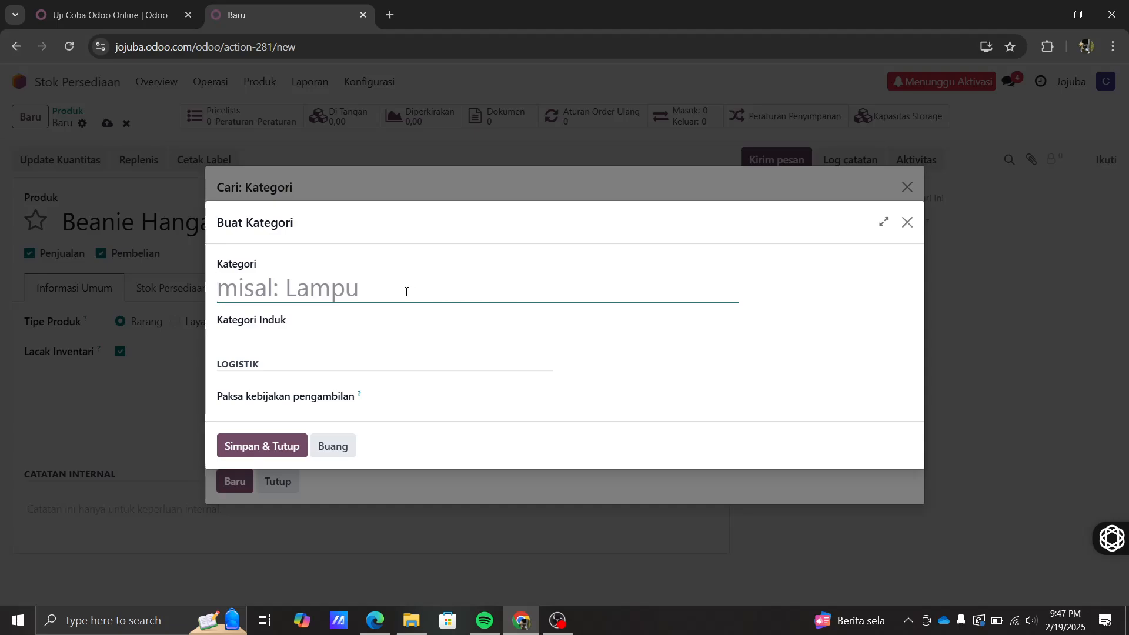
text(Akses)
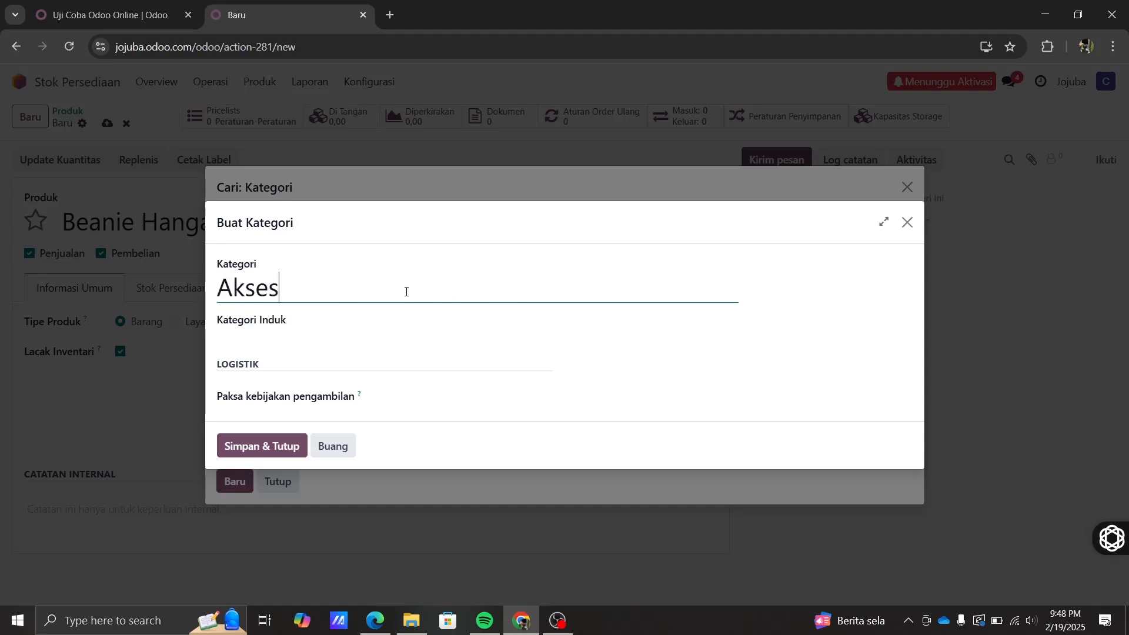
text(oris)
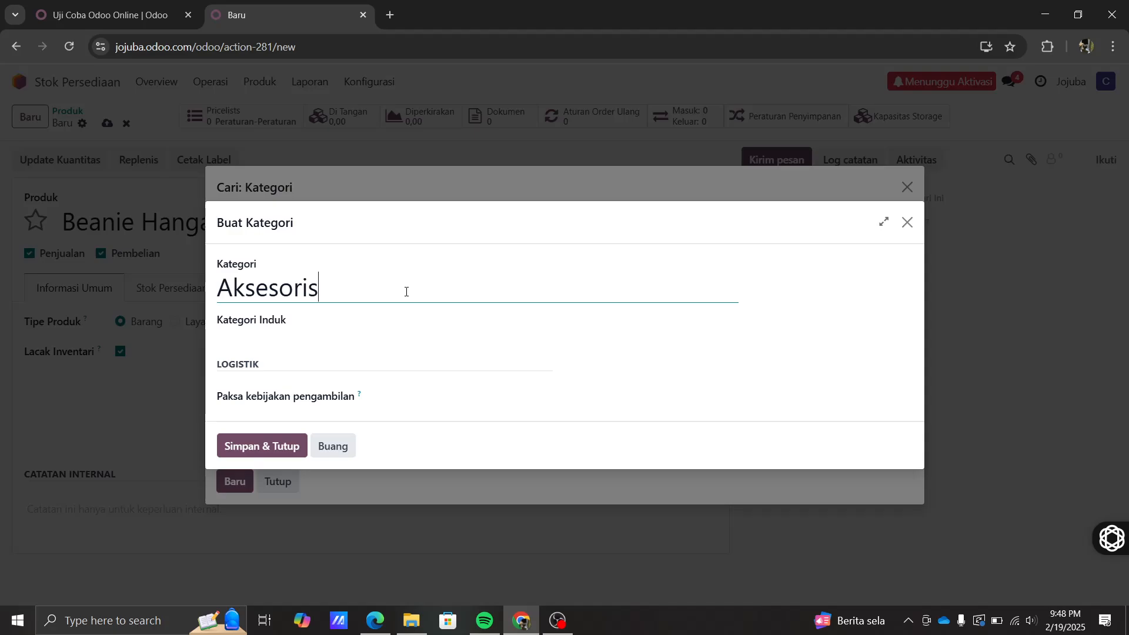
click(267, 447)
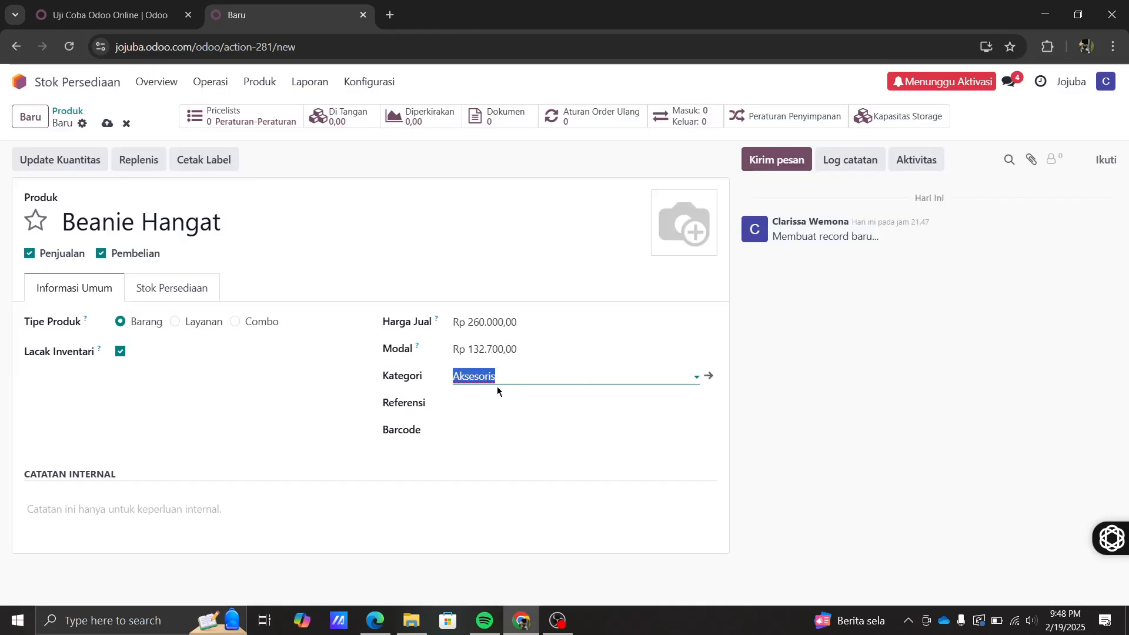
click(485, 377)
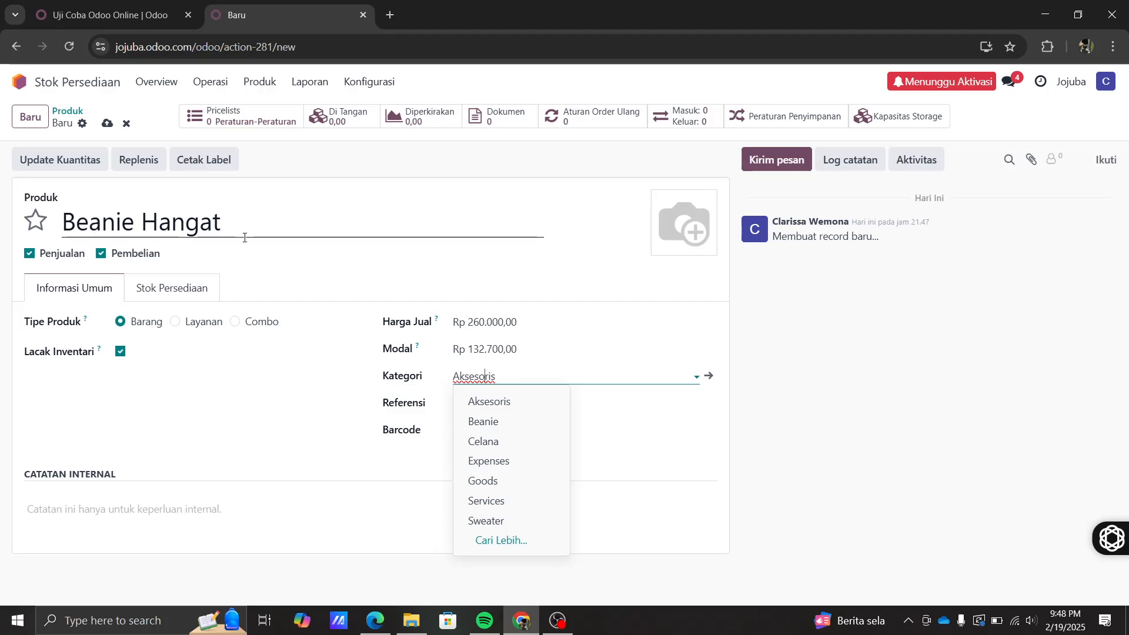
- Set Beanie Hangat's category to Beanie and its barcode to 839457239
click(501, 423)
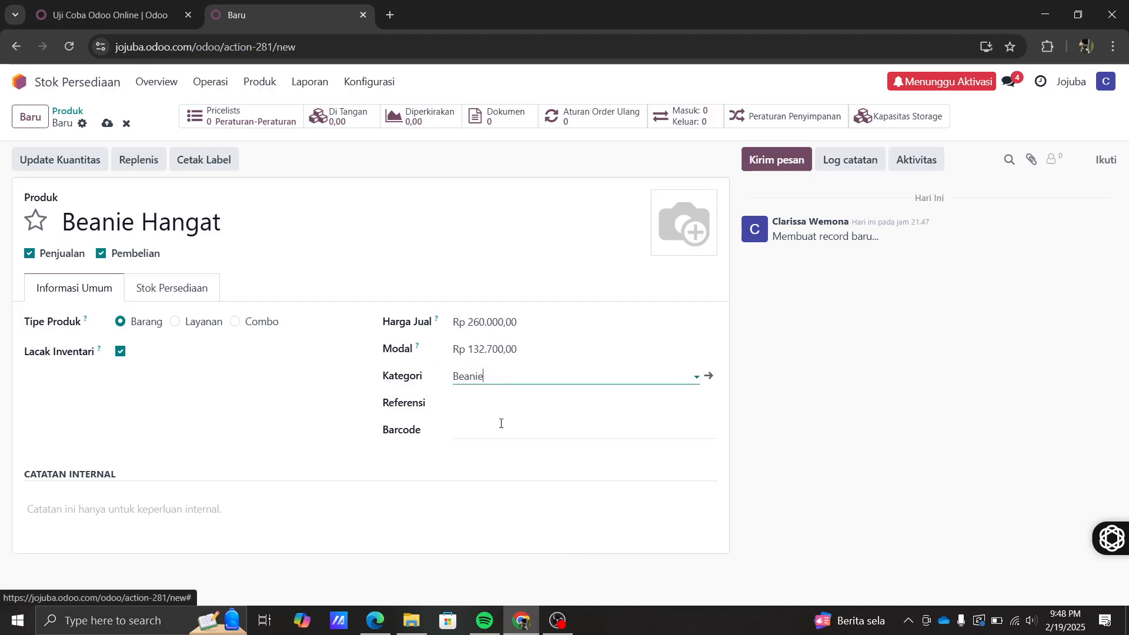
click(466, 400)
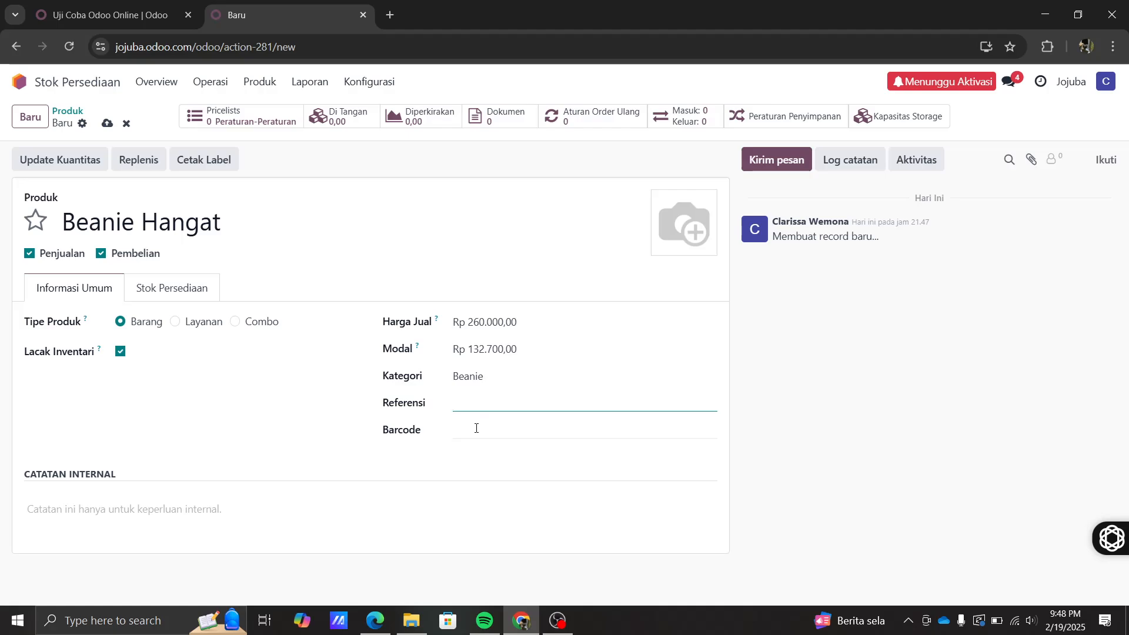
click(469, 431)
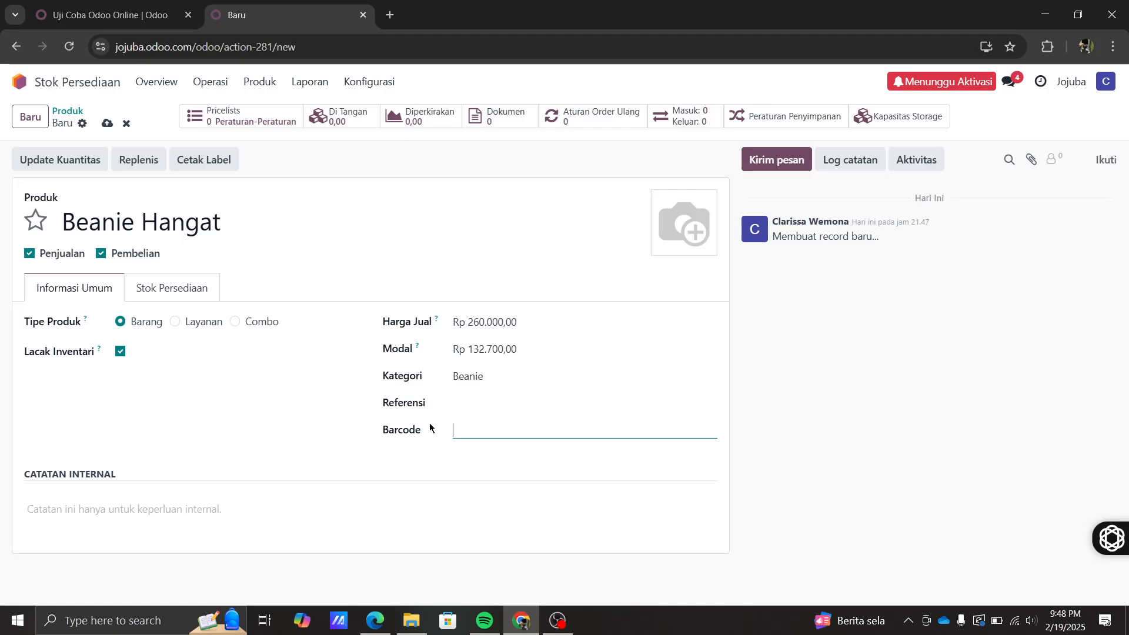
text(839457239)
mouse_move(670, 253)
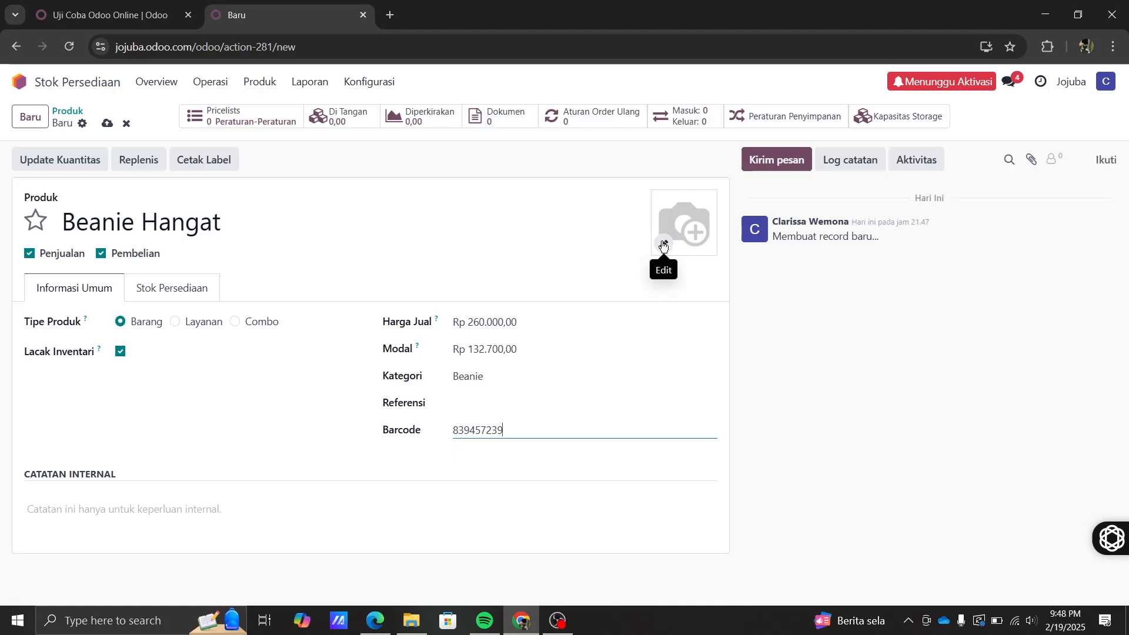
click(663, 244)
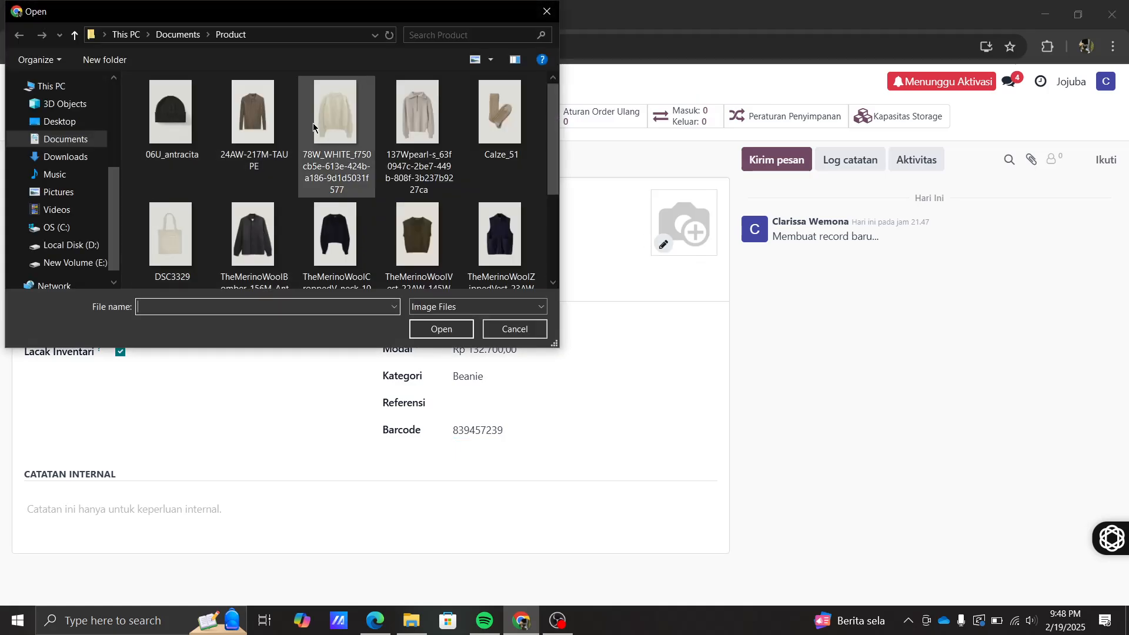
- Use the black beanie photo 06U_antracita as the product image
click(171, 116)
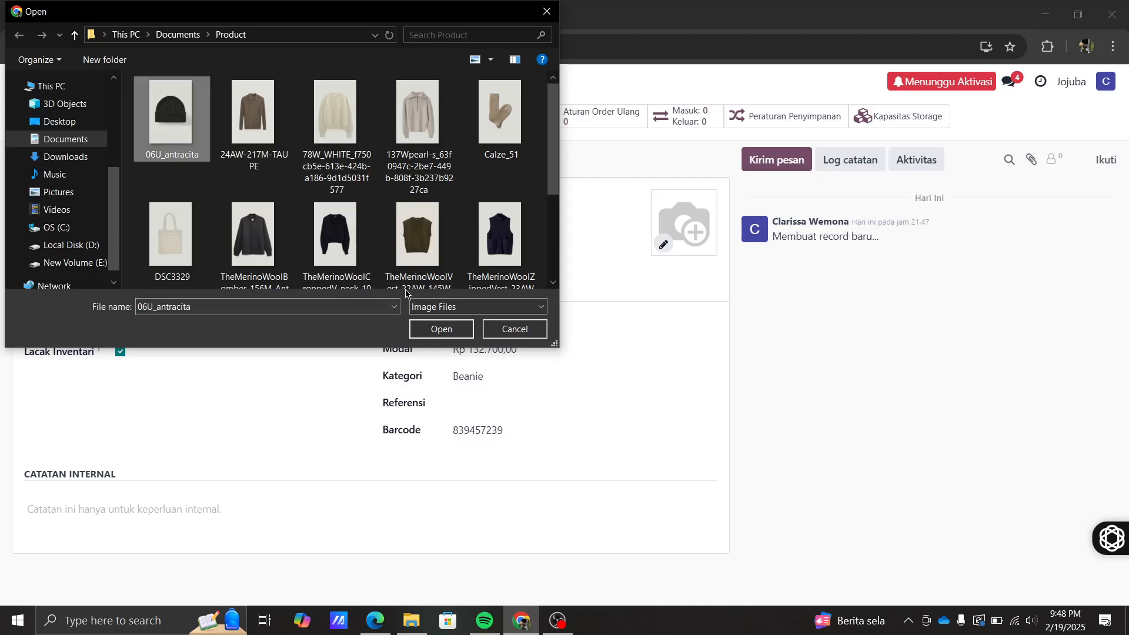
click(450, 337)
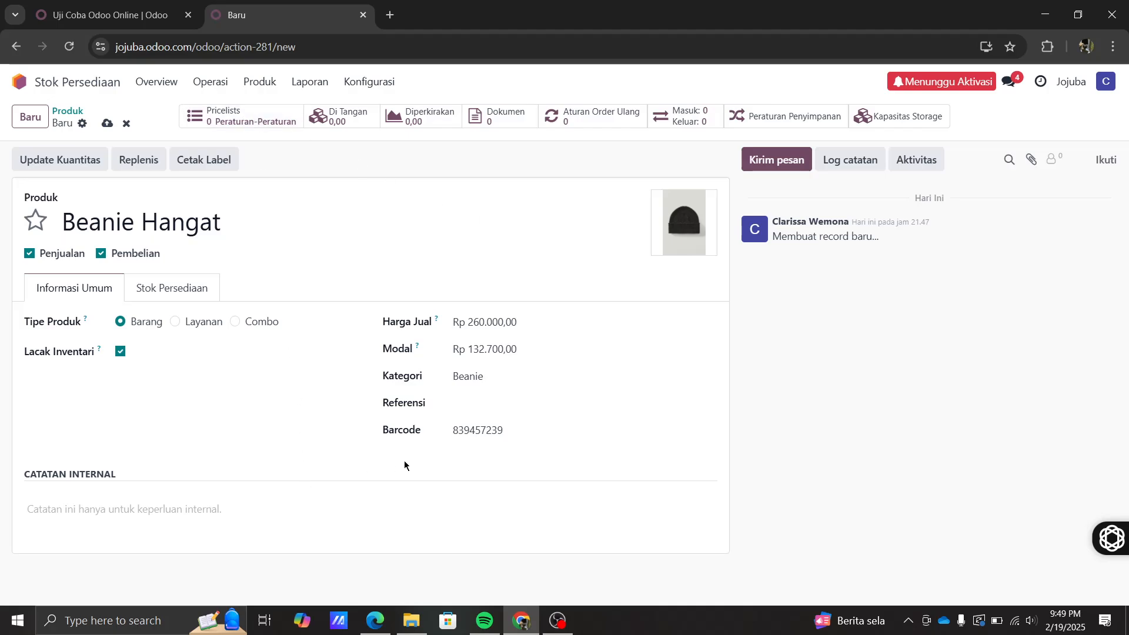
- In the Stok Persediaan tab, enter weight 0,5, volume 0,1 and a 2-day customer lead time
click(159, 288)
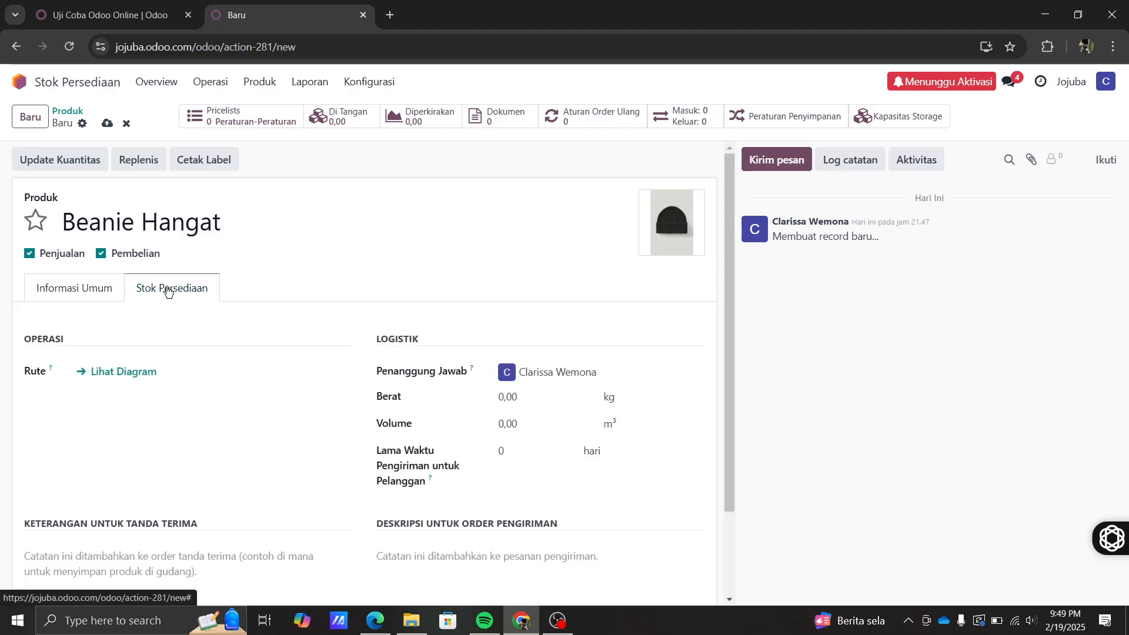
scroll(271, 433, down, 1)
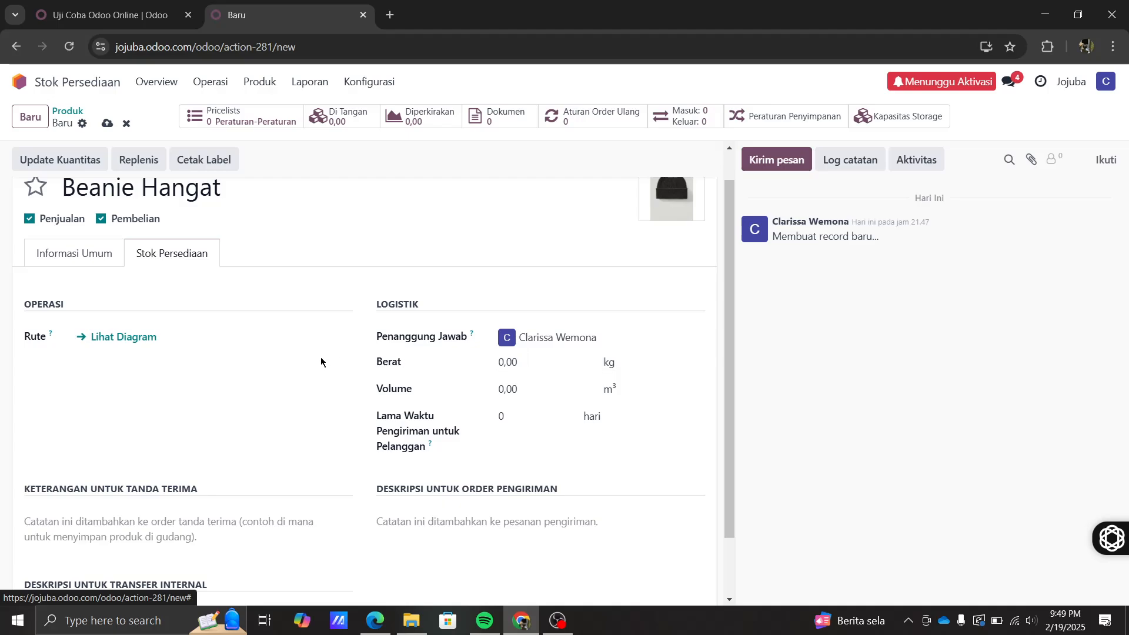
scroll(321, 362, up, 1)
scroll(321, 362, down, 3)
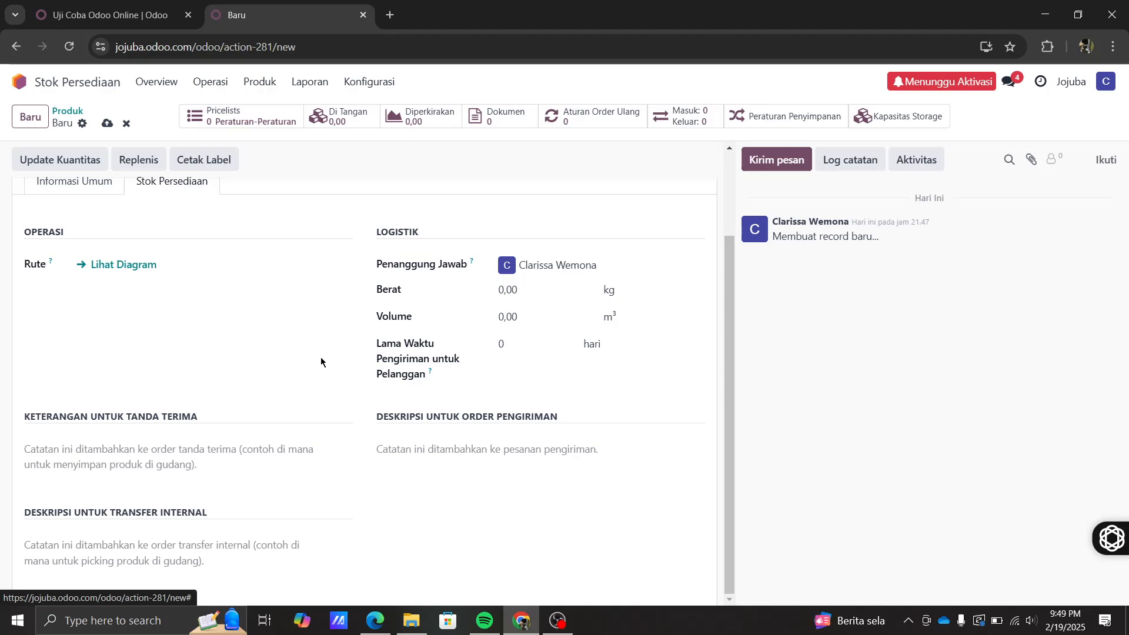
click(534, 286)
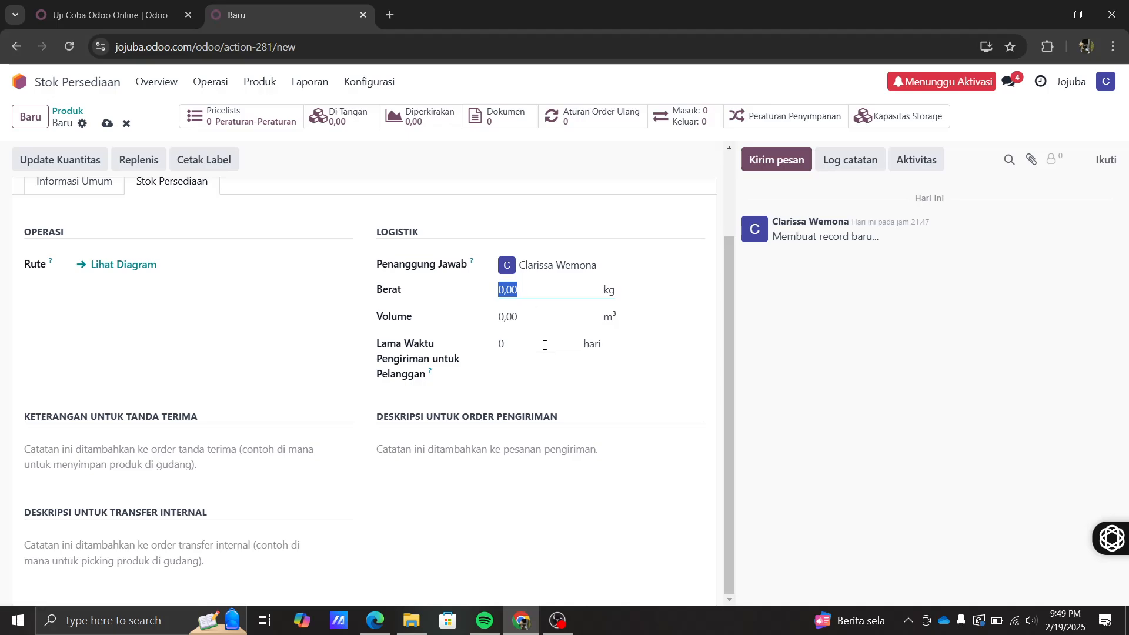
text(0,5)
click(512, 315)
text(0,1)
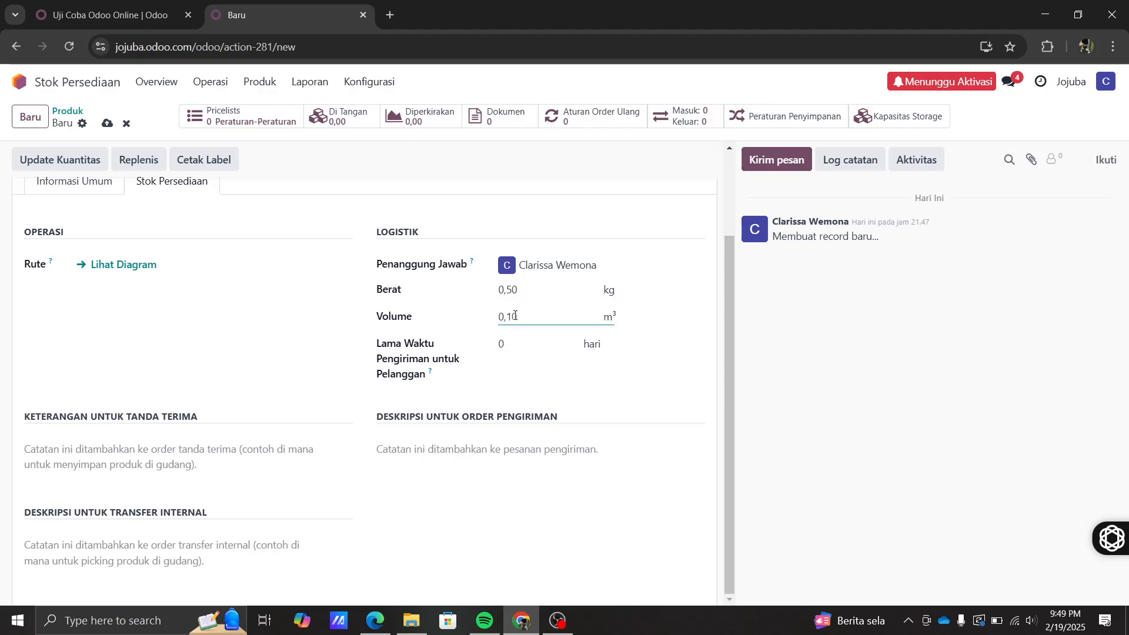
click(677, 327)
click(508, 346)
text(2)
click(294, 384)
scroll(365, 522, up, 3)
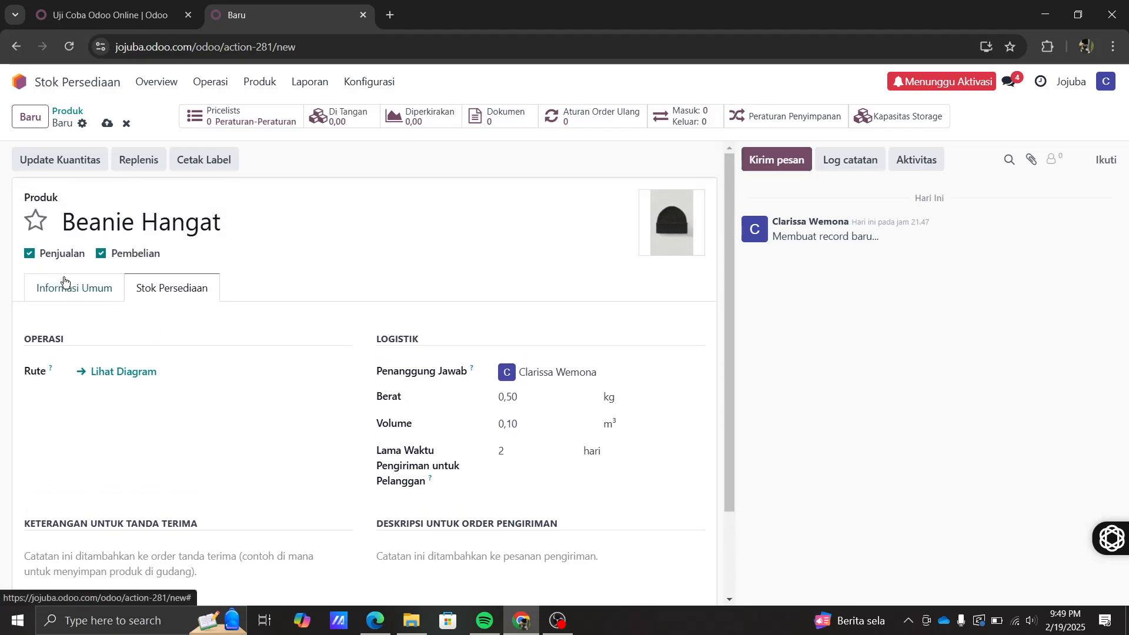
- Save Beanie Hangat and generate its product route overview report
click(124, 371)
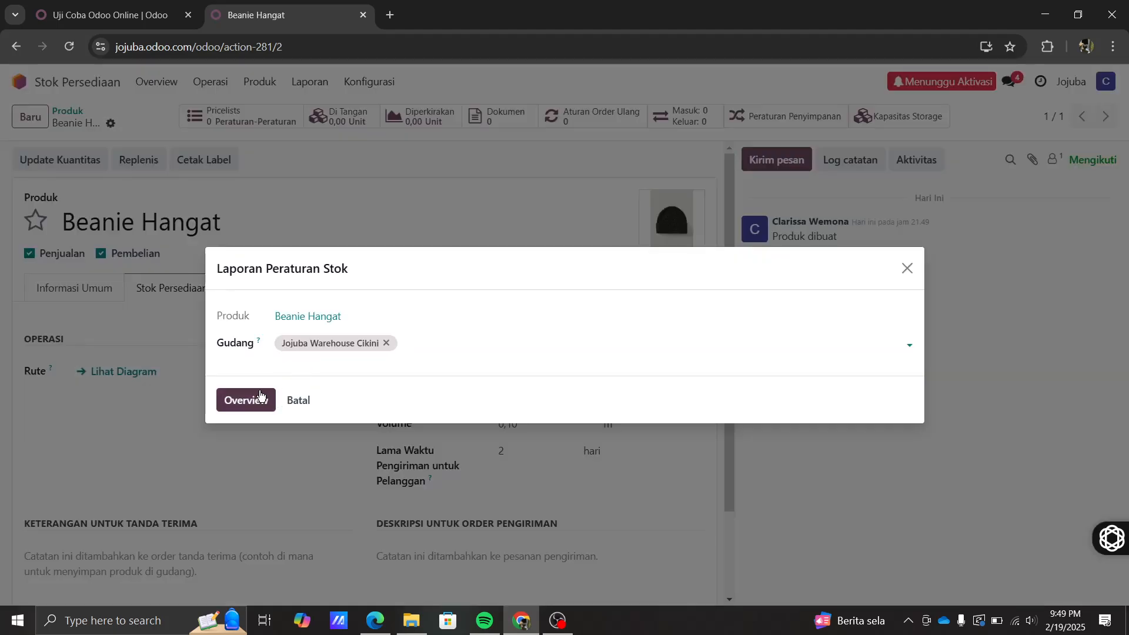
click(257, 401)
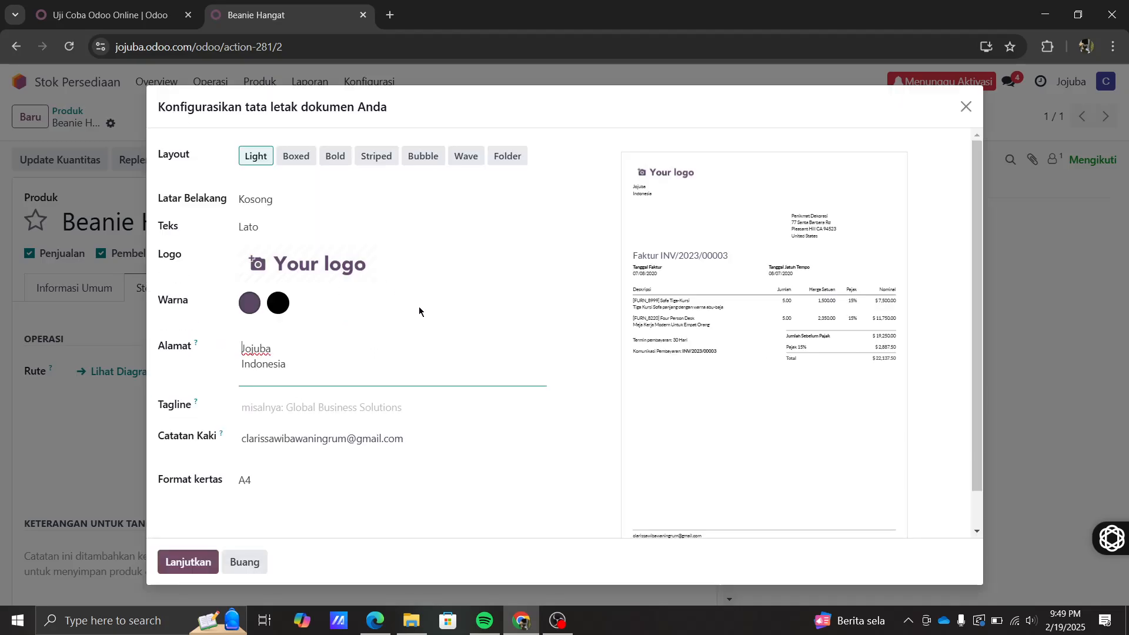
scroll(419, 306, down, 1)
scroll(419, 306, up, 1)
- Preview the Logo demo background, revert to Kosong, keep the Lato font, and accept the layout
click(277, 203)
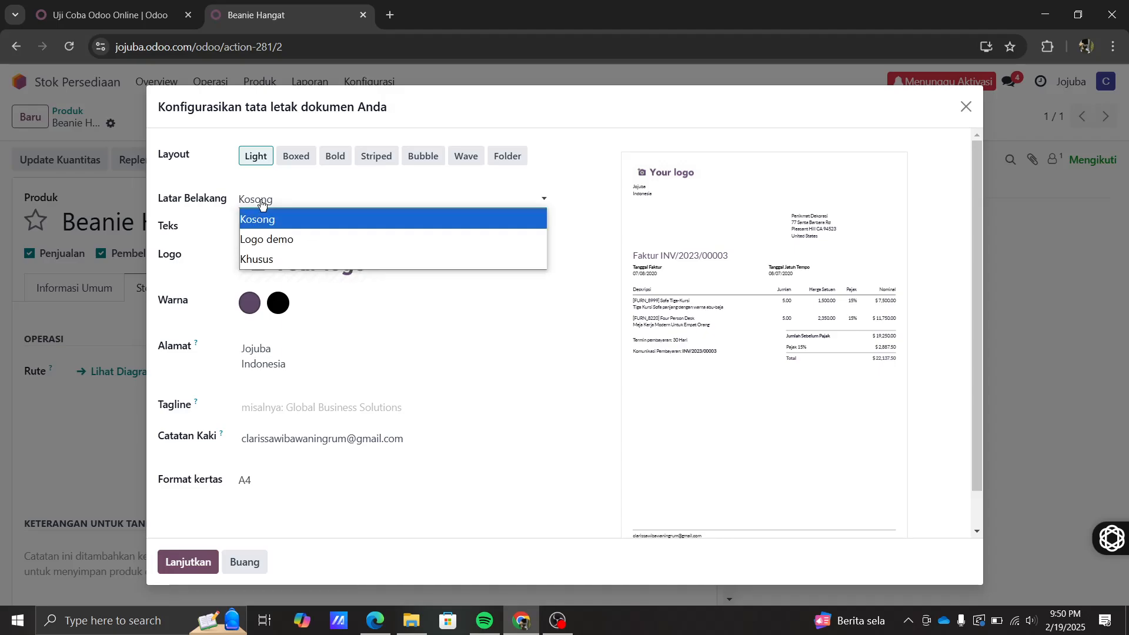
click(290, 237)
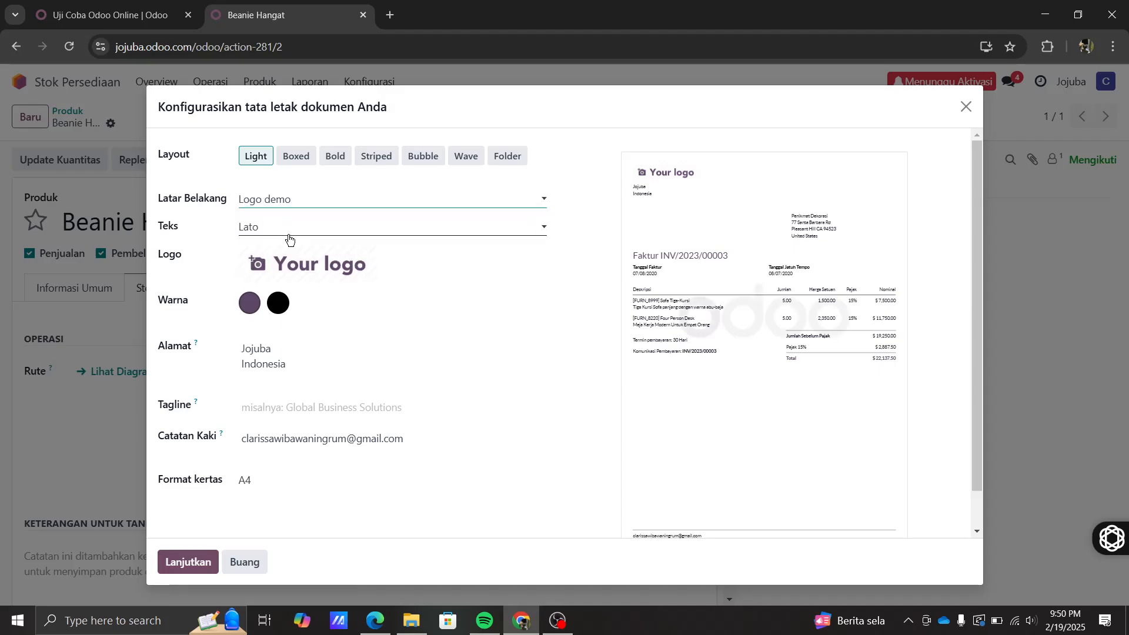
click(274, 203)
click(274, 218)
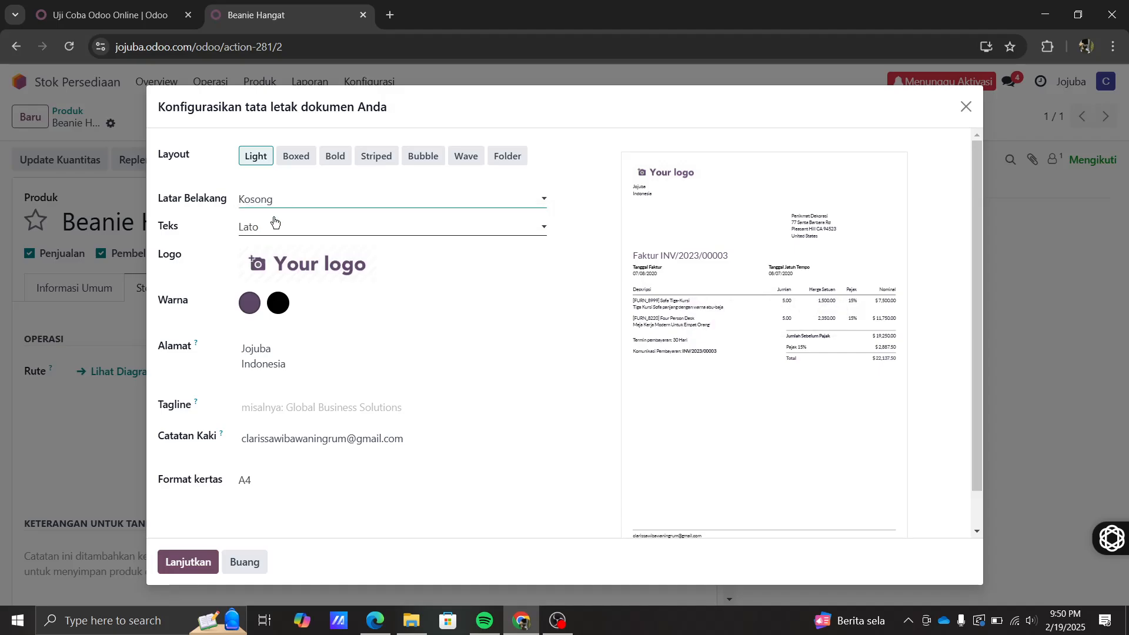
click(282, 228)
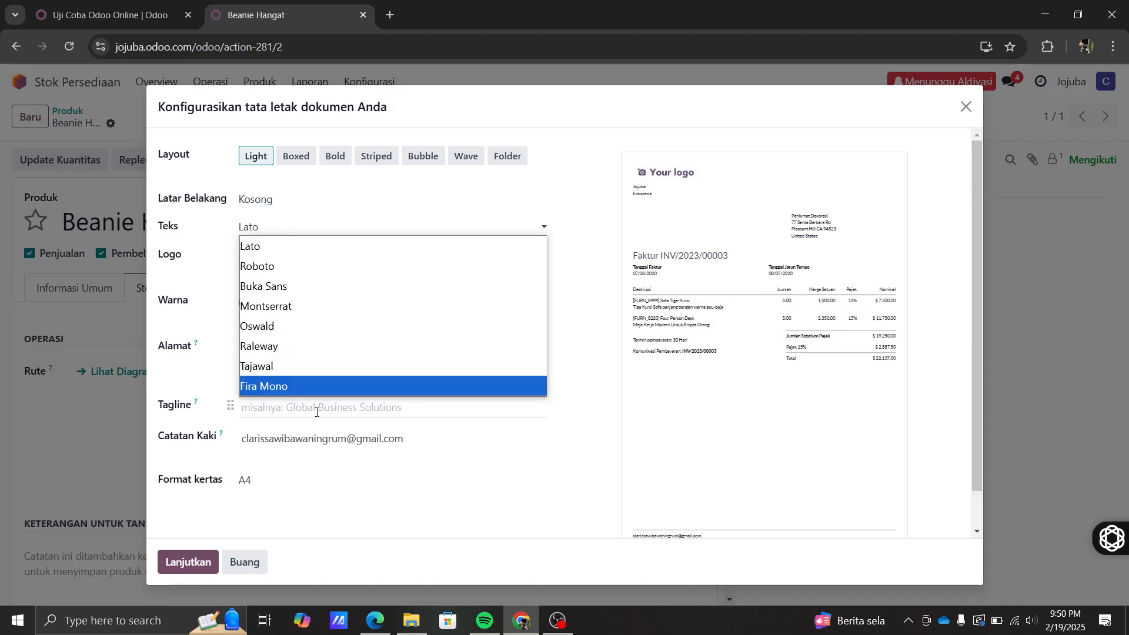
click(186, 499)
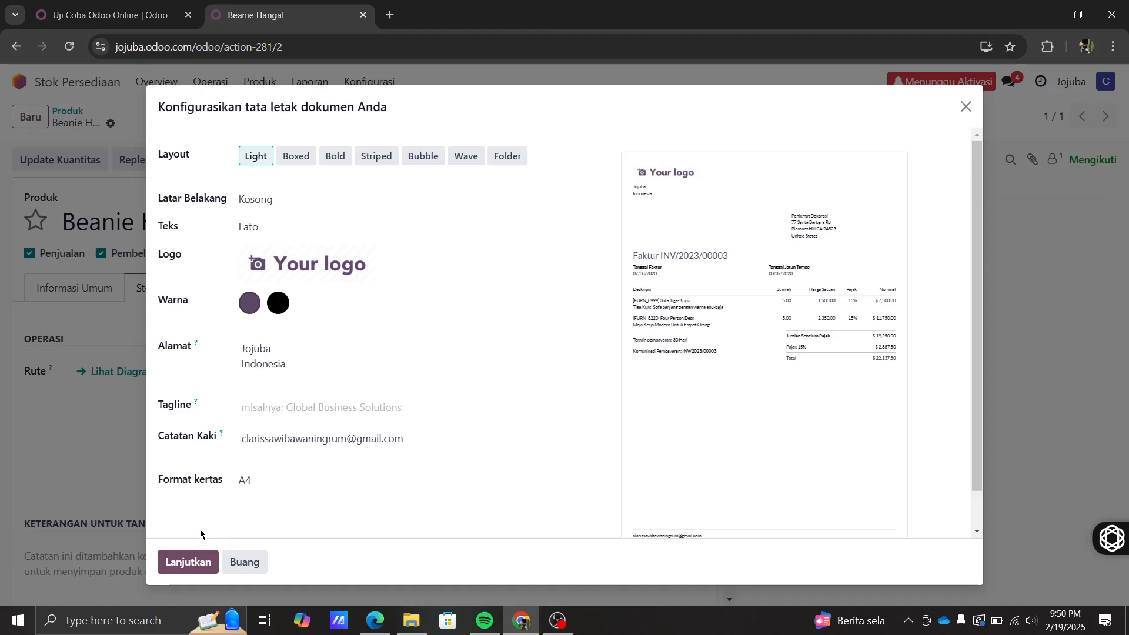
click(185, 562)
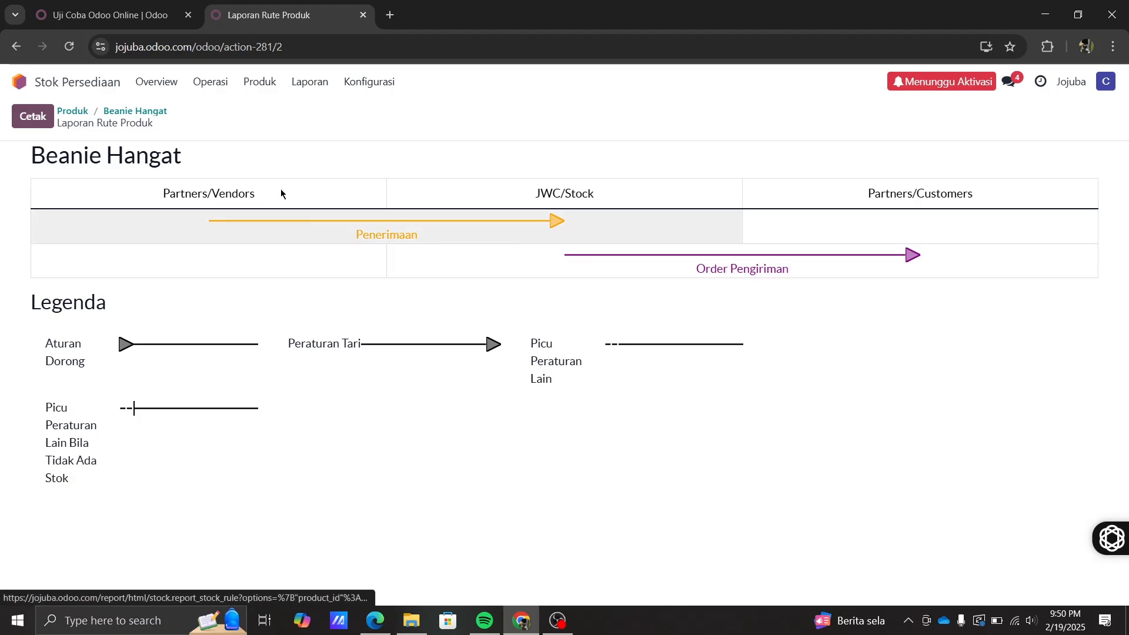
- Print the route report as Laporan Rute Produk.pdf, view it, then return to the new product form
click(43, 116)
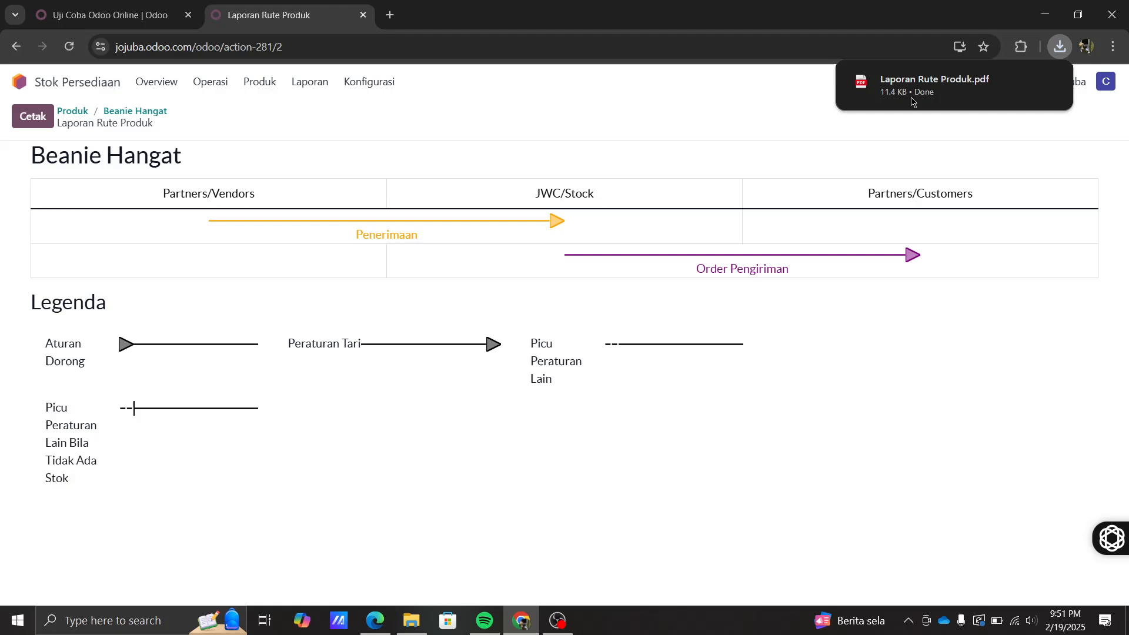
click(906, 89)
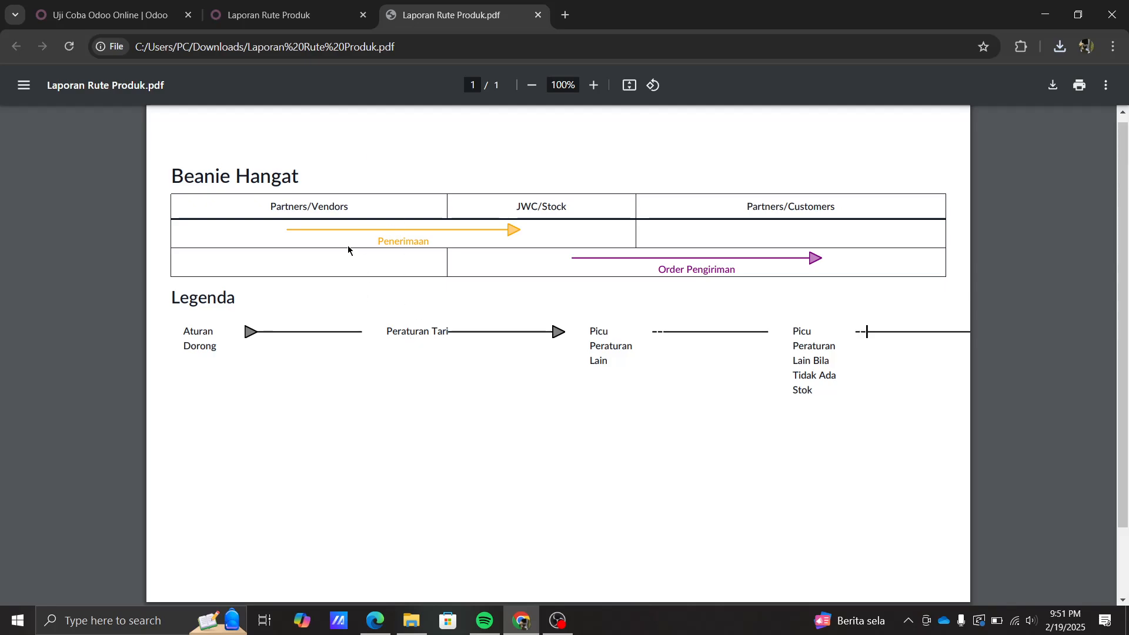
click(276, 14)
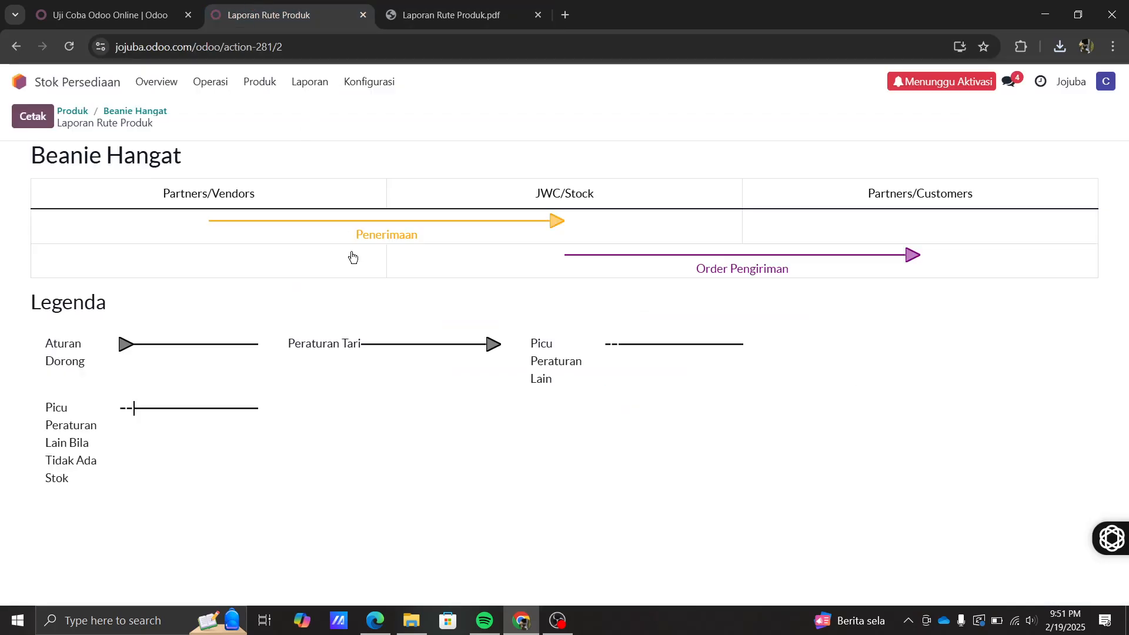
click(16, 46)
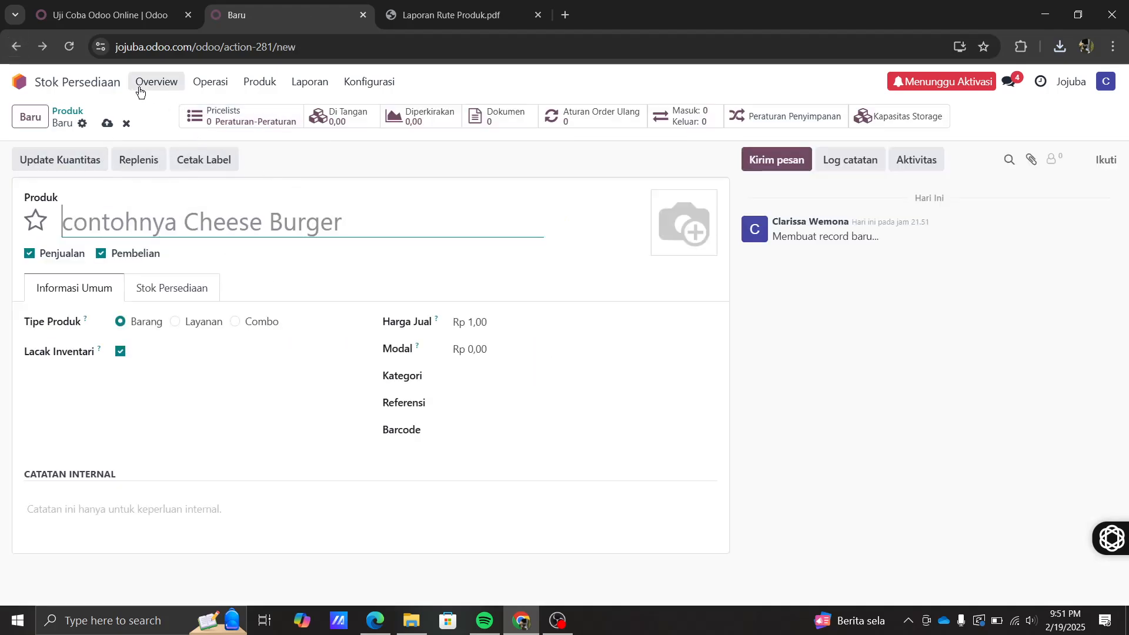
- Open the Beanie Hangat product record and view its inventory settings
click(277, 87)
click(279, 106)
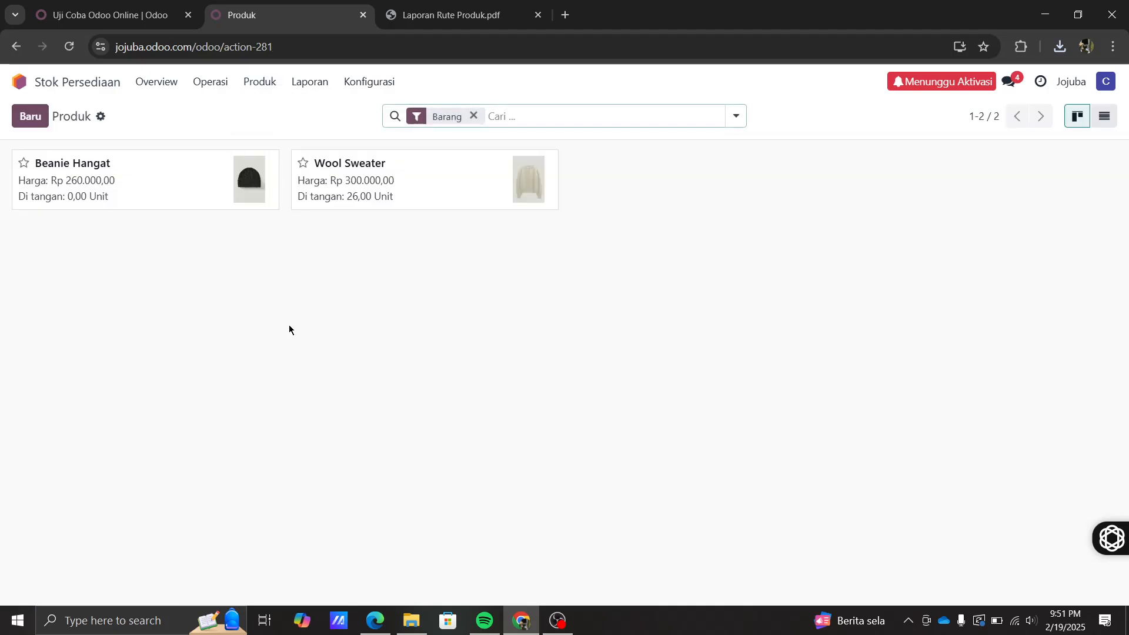
click(174, 181)
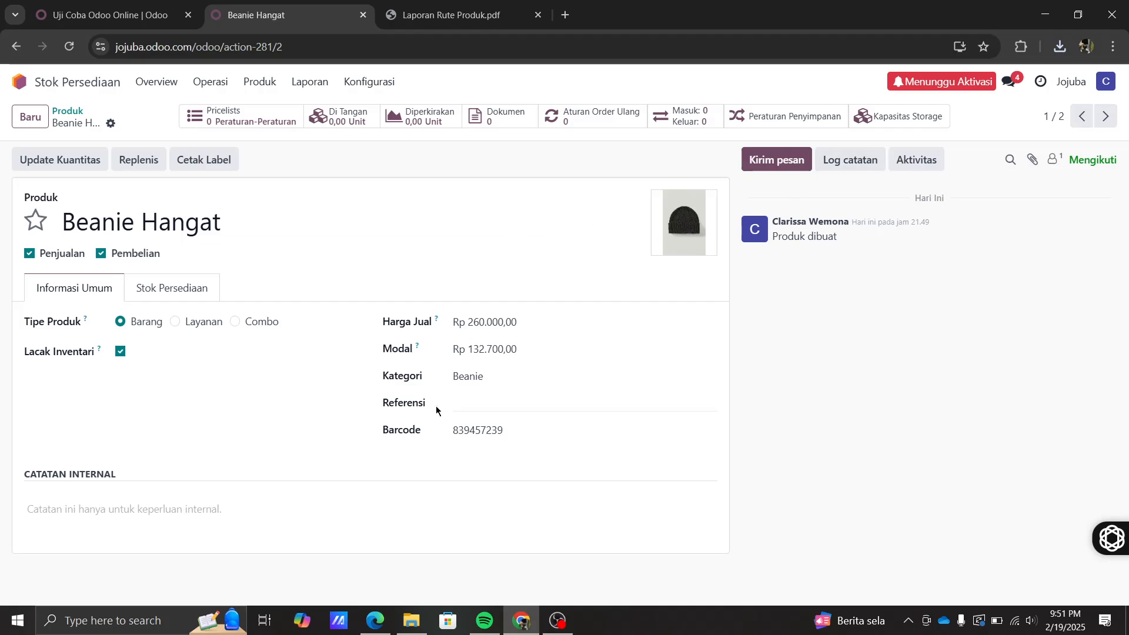
click(169, 293)
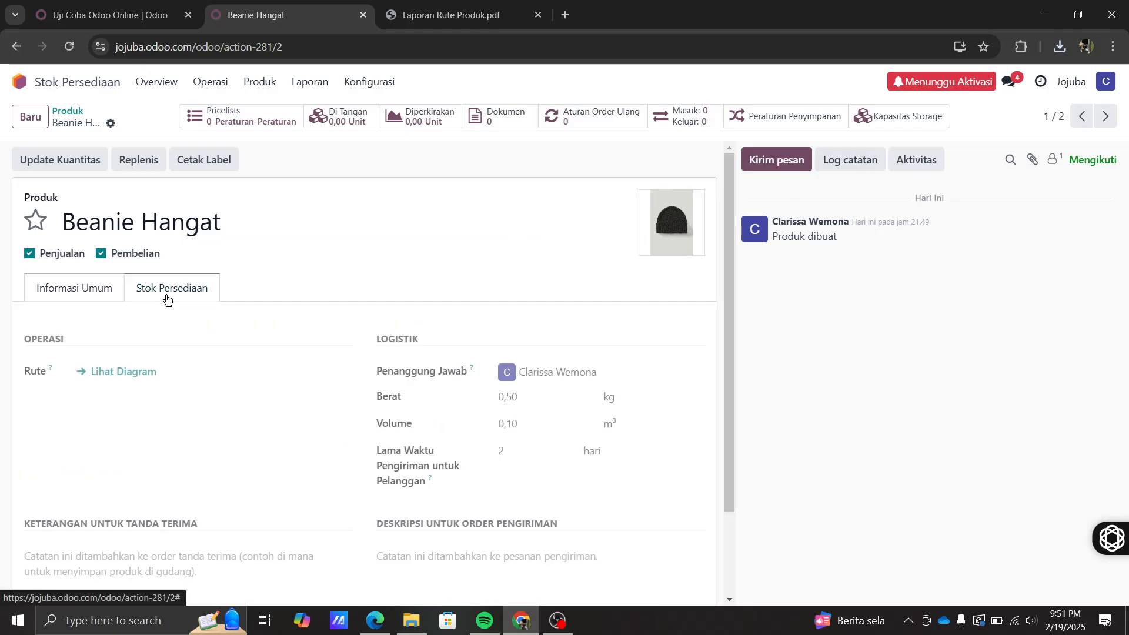
scroll(307, 461, down, 2)
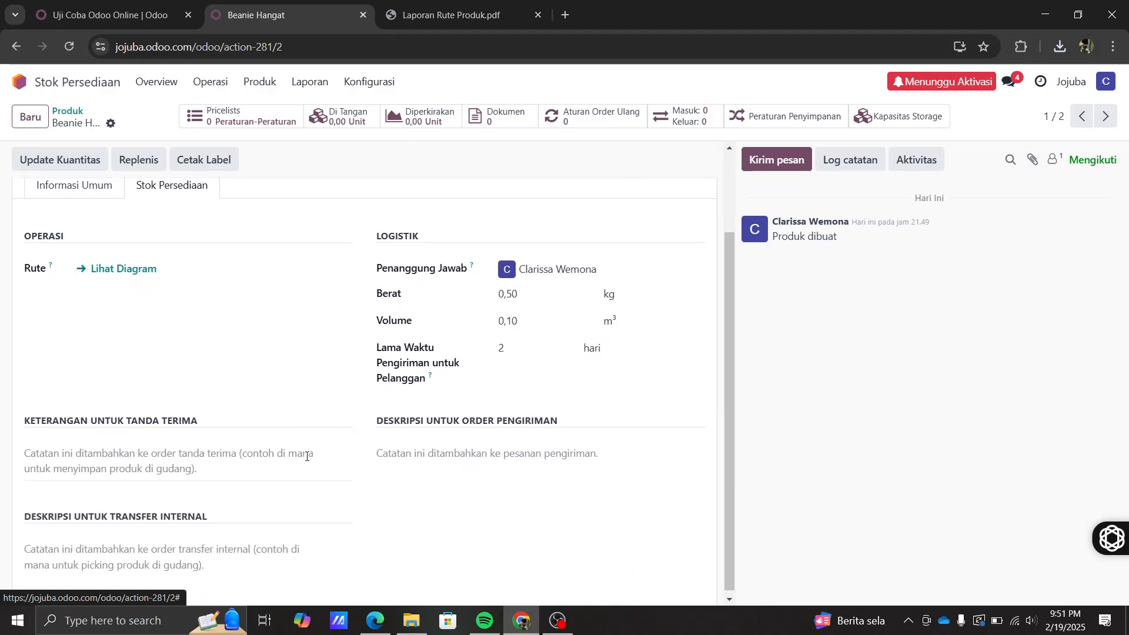
scroll(300, 450, up, 2)
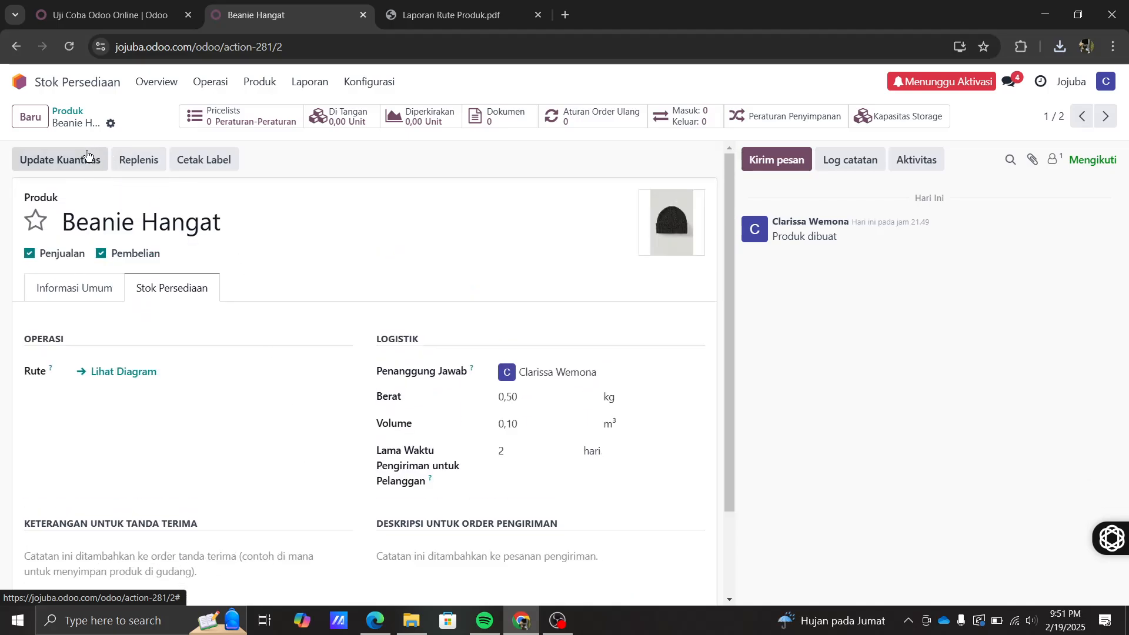
- Add an on-hand quantity line of 30 at JWC/Stock, then return to the products list
click(55, 155)
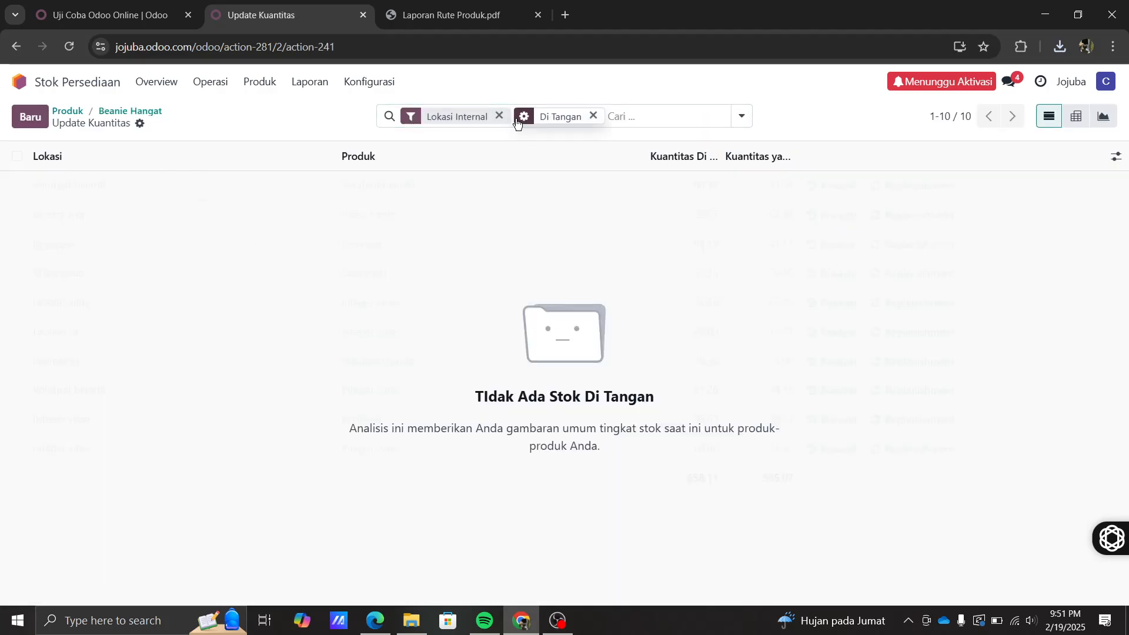
click(30, 117)
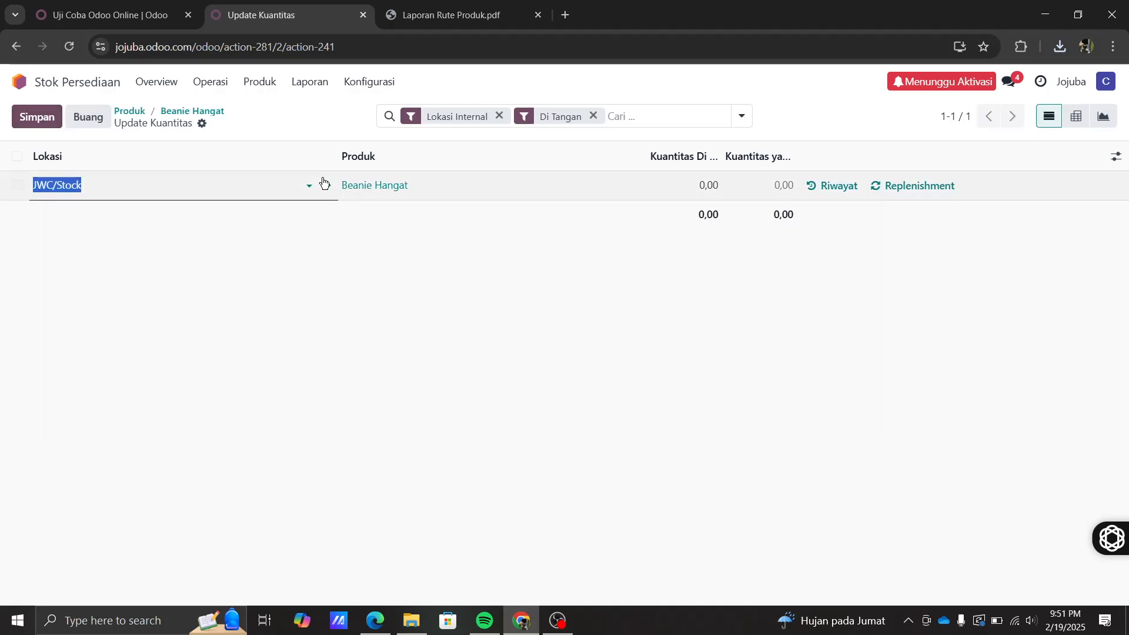
click(712, 190)
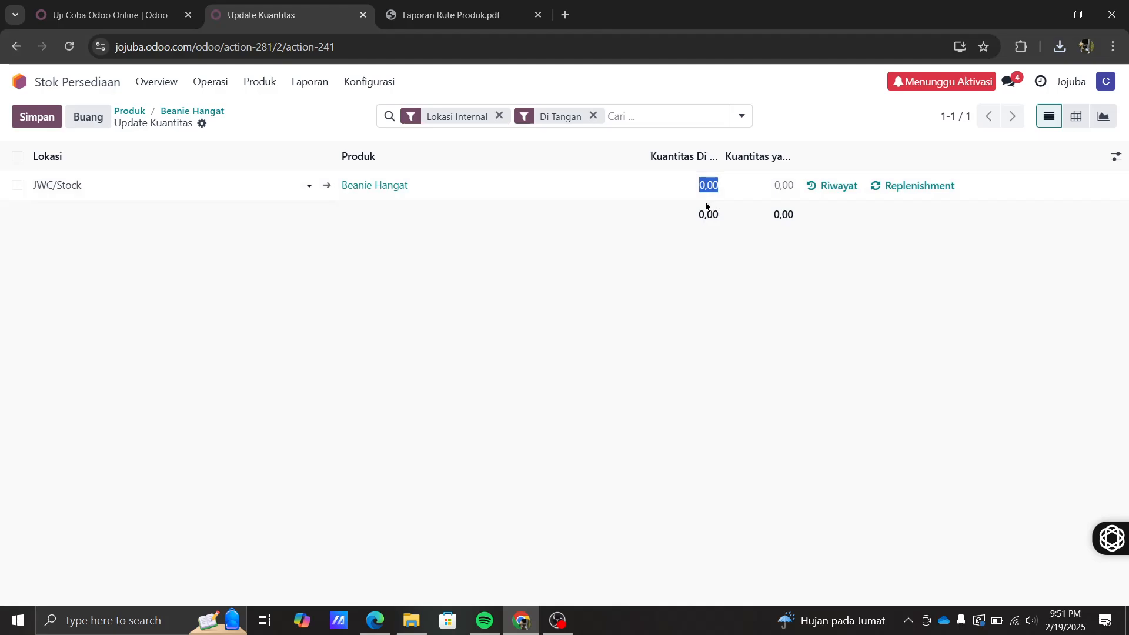
text(30)
key(Return)
click(422, 322)
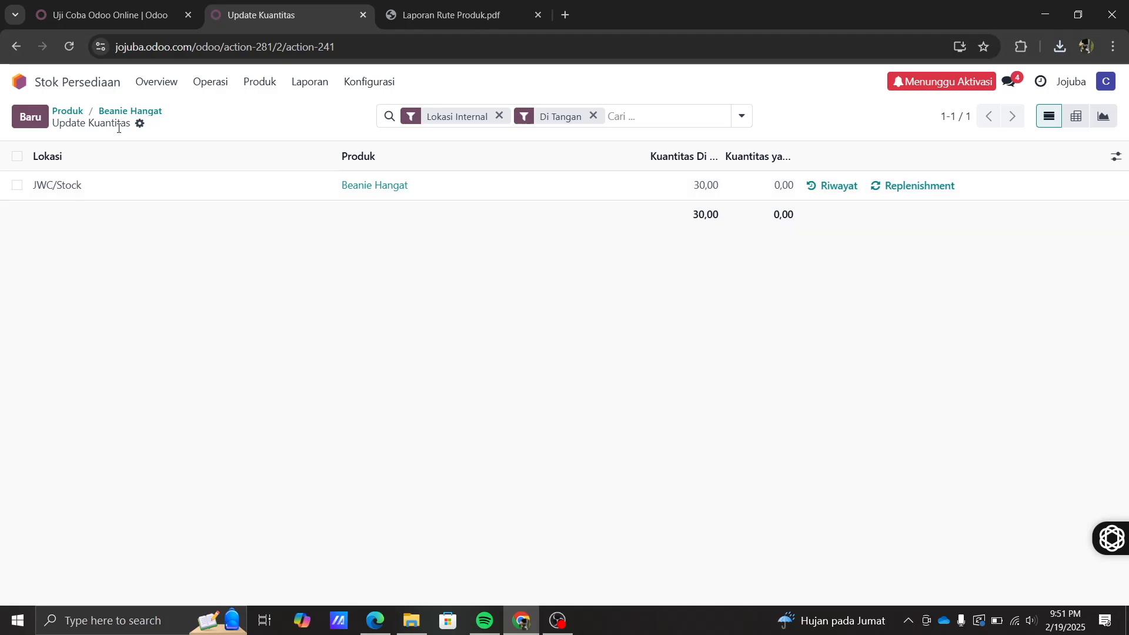
click(260, 82)
click(261, 108)
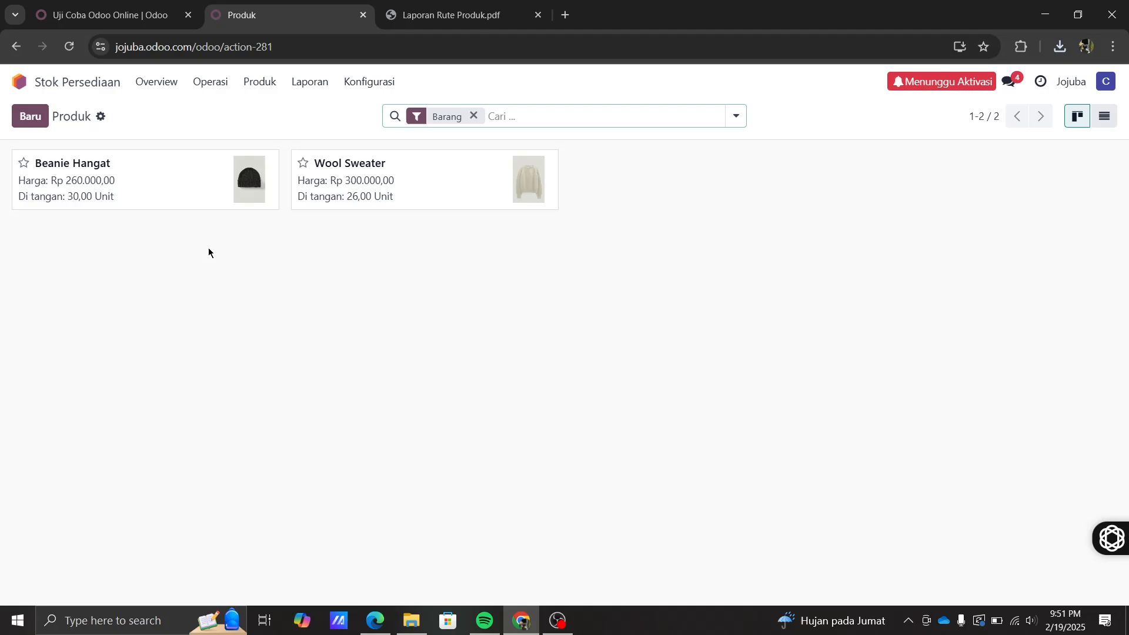
- Open Operasi > Pengiriman to list deliveries WH/OUT/00001 and WH/OUT/00002
click(201, 86)
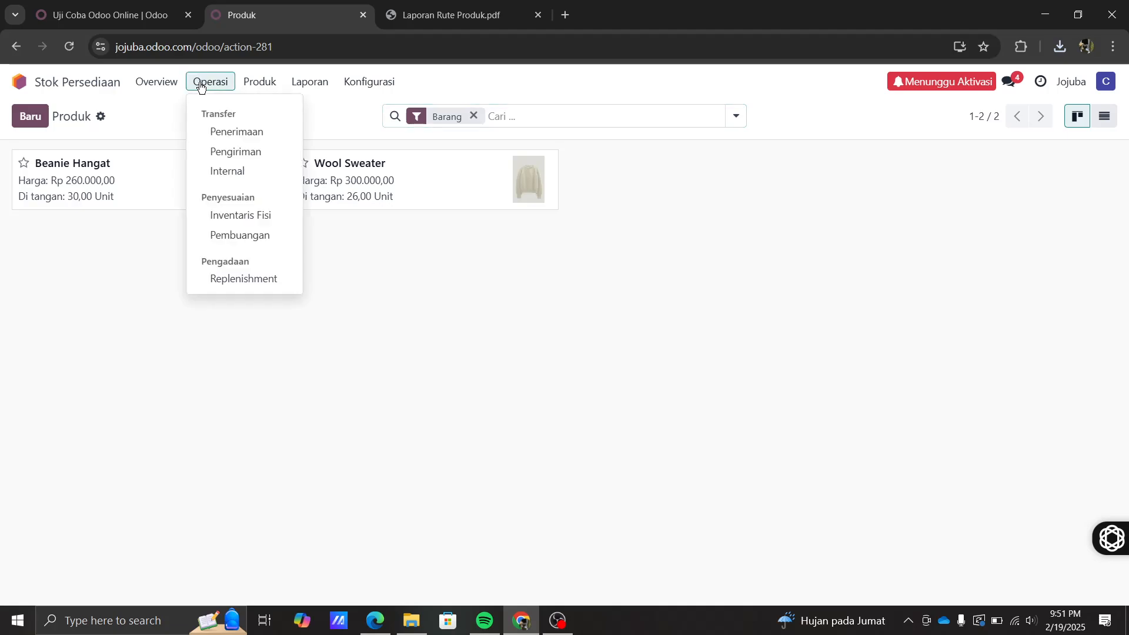
click(207, 151)
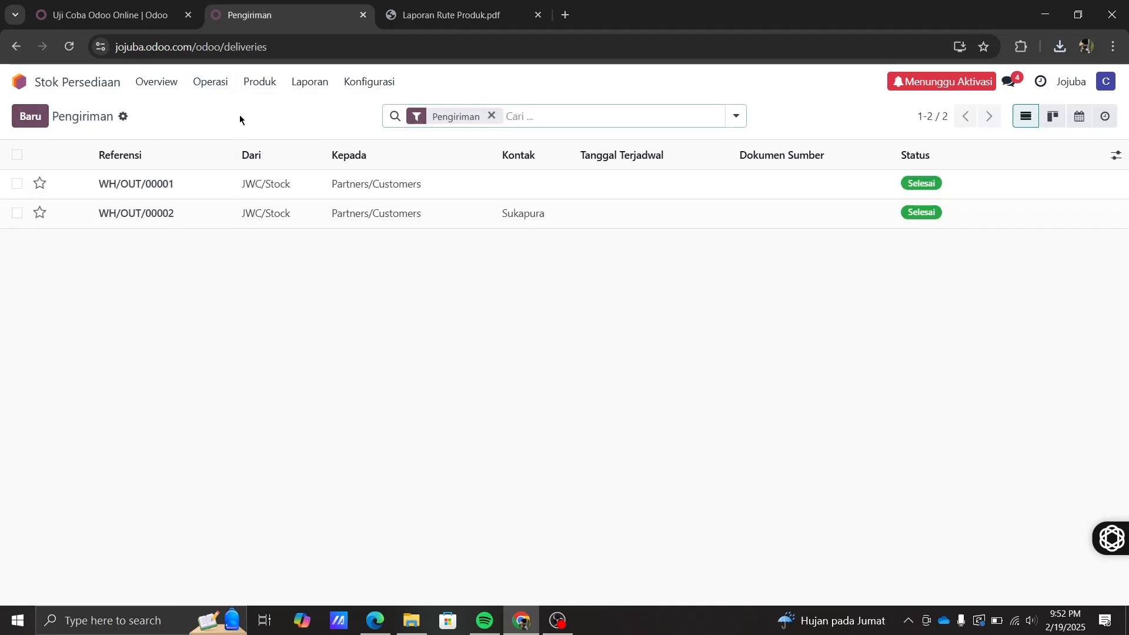
click(221, 86)
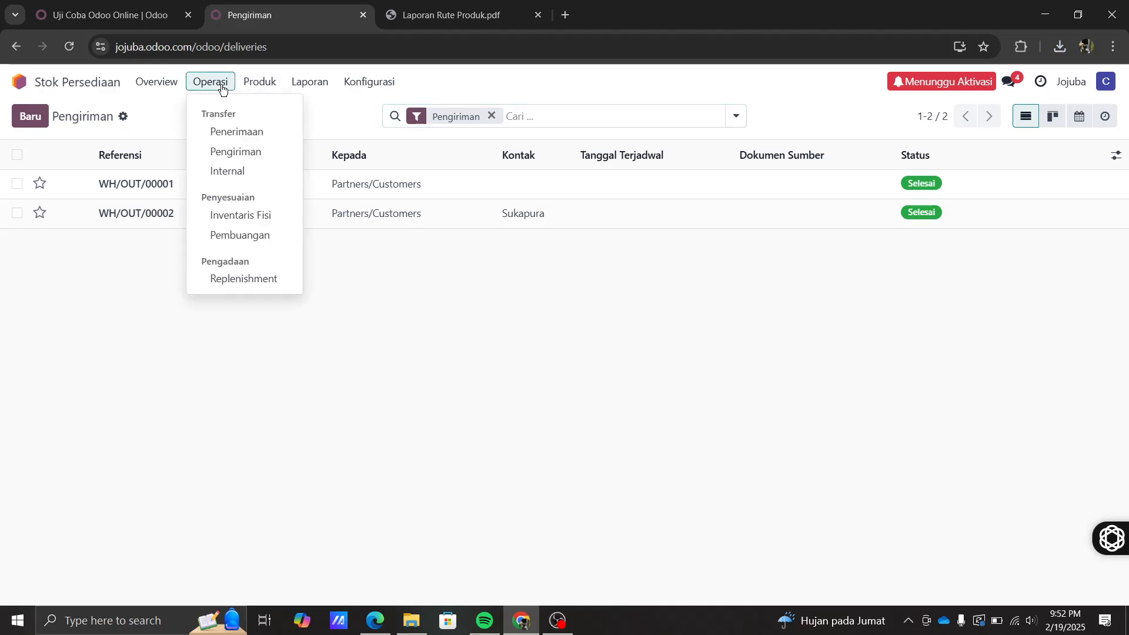
click(225, 153)
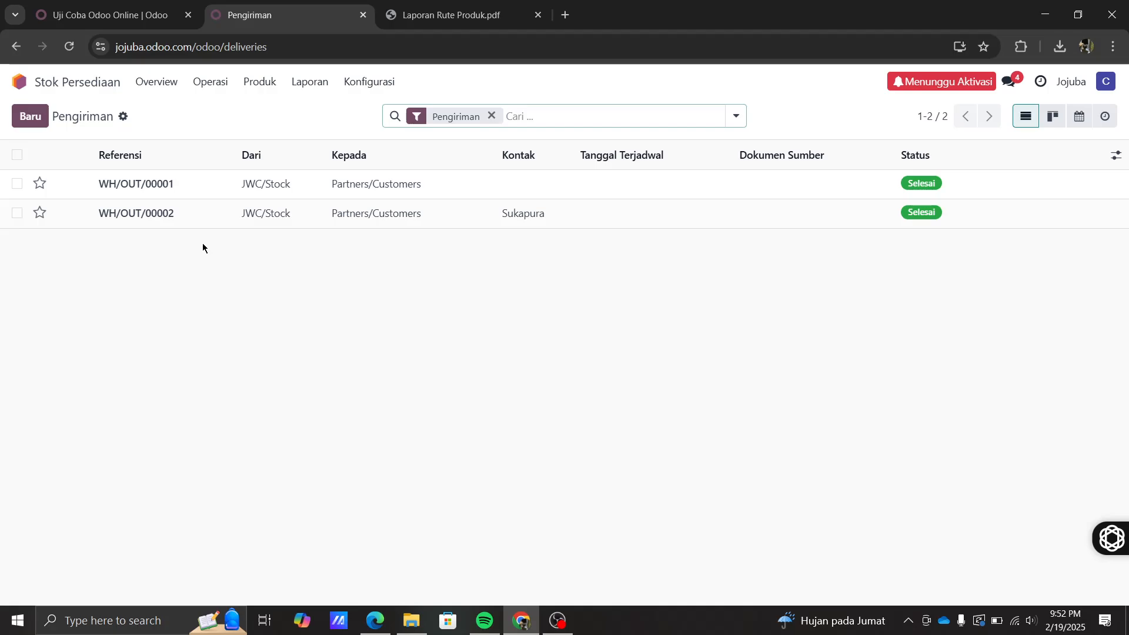
- Start a new delivery order with Sukapura as the delivery address
click(30, 116)
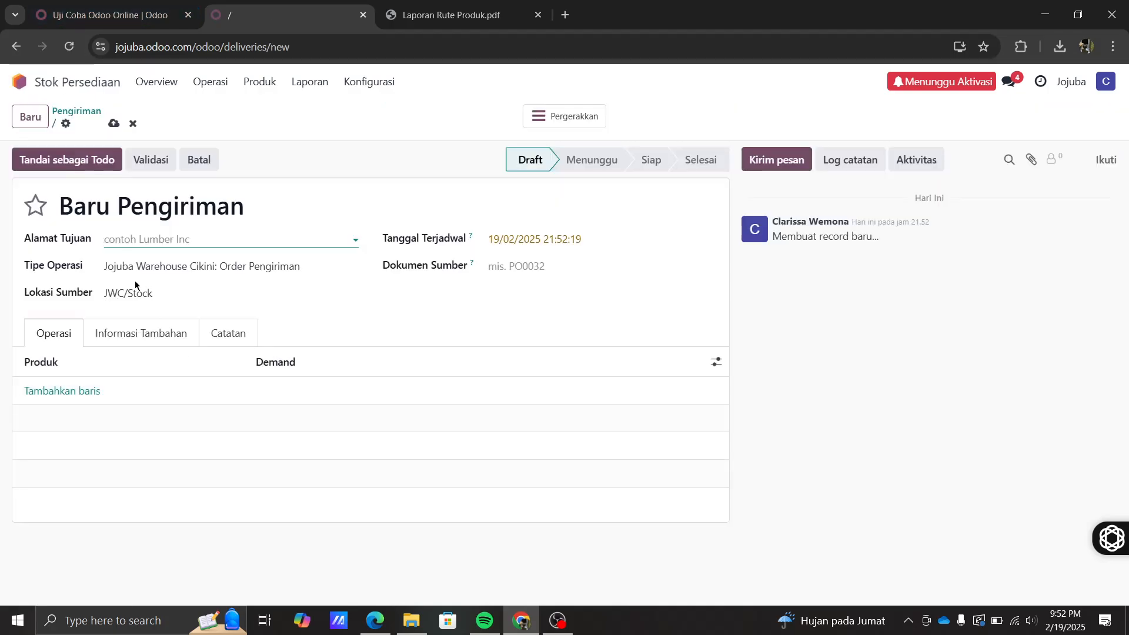
click(126, 235)
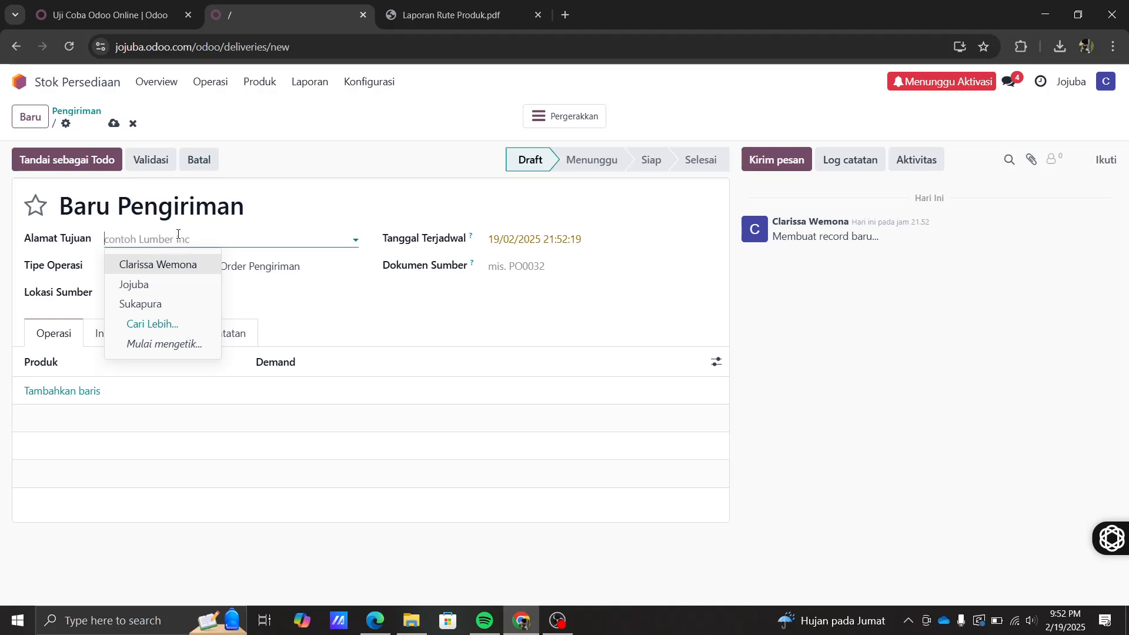
click(168, 303)
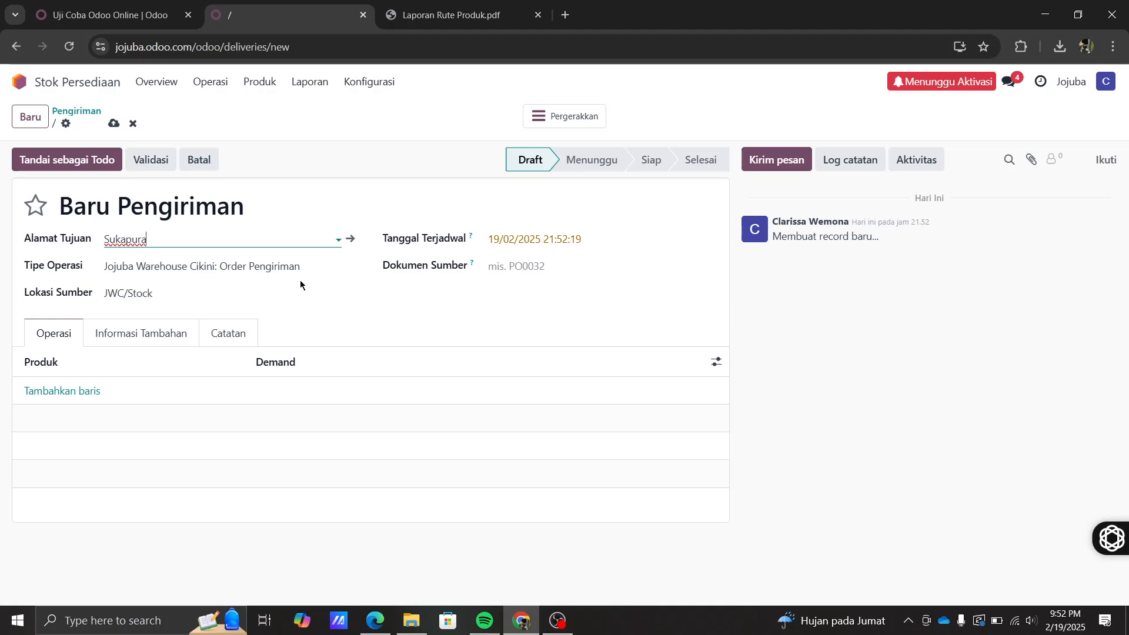
- Add product lines for 4 Beanie Hangat and 2 Wool Sweater
click(67, 391)
click(186, 393)
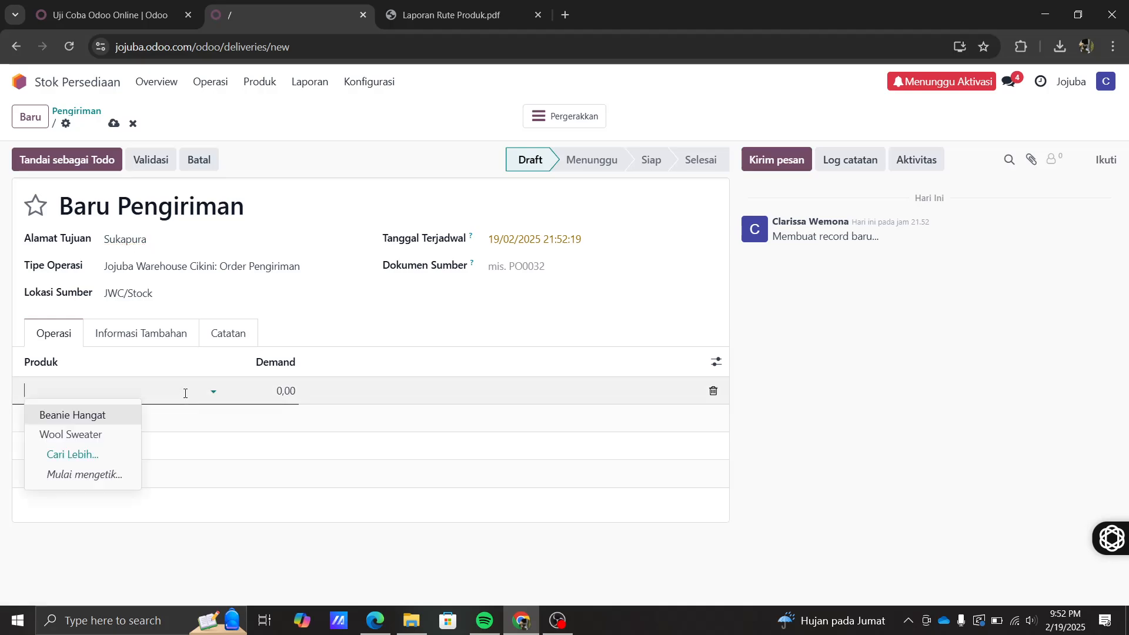
click(85, 413)
click(76, 422)
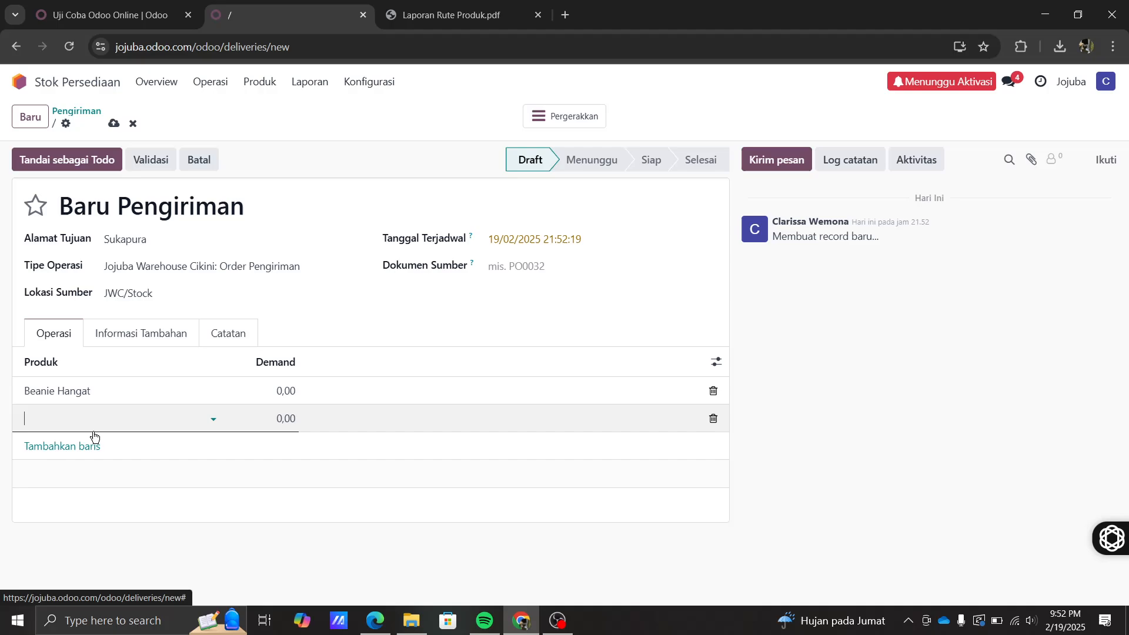
click(211, 420)
click(98, 458)
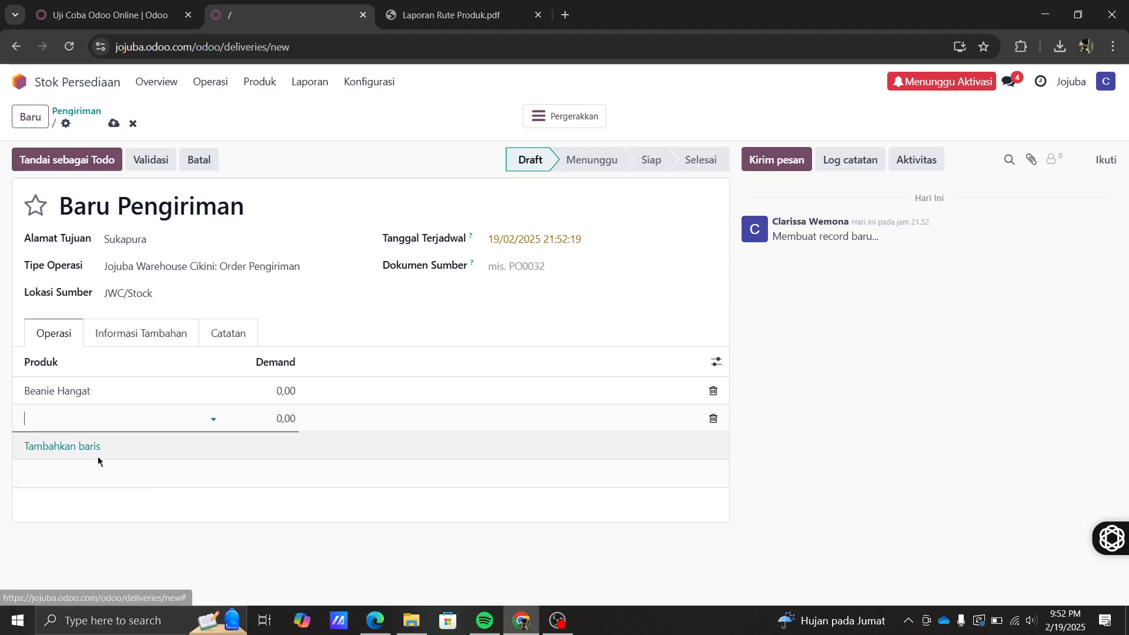
click(284, 392)
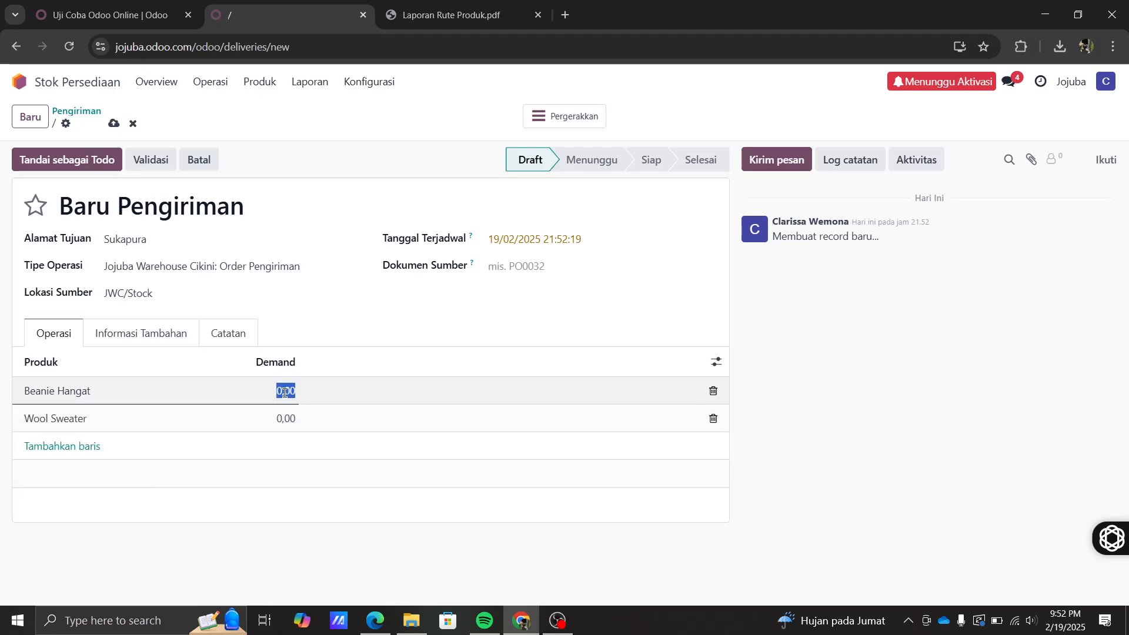
text(4)
click(287, 419)
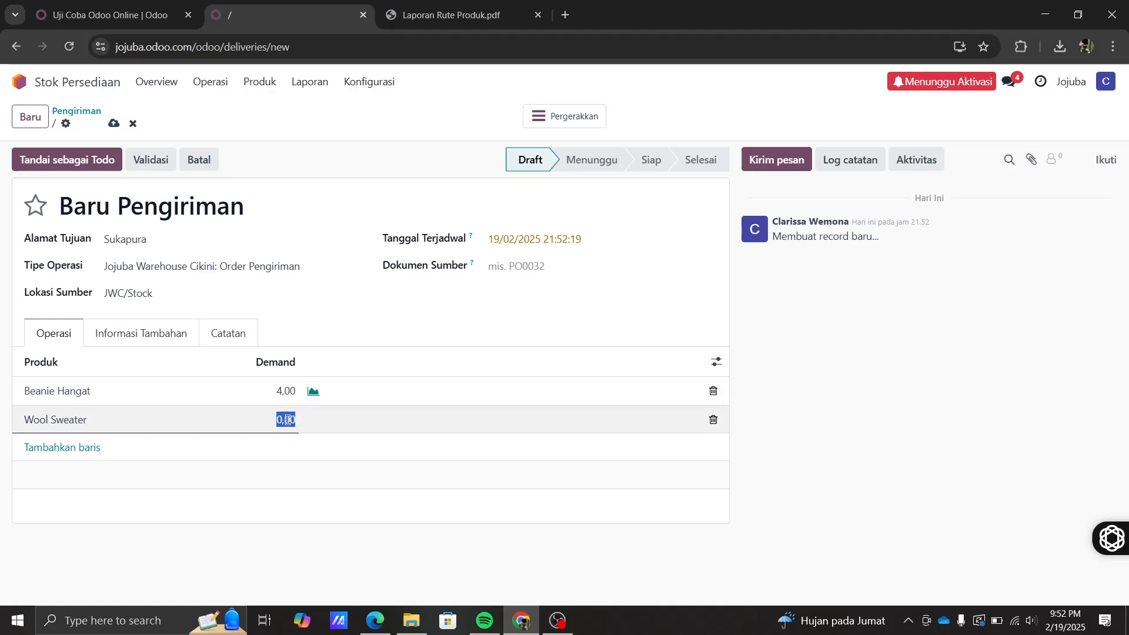
text(2)
click(248, 535)
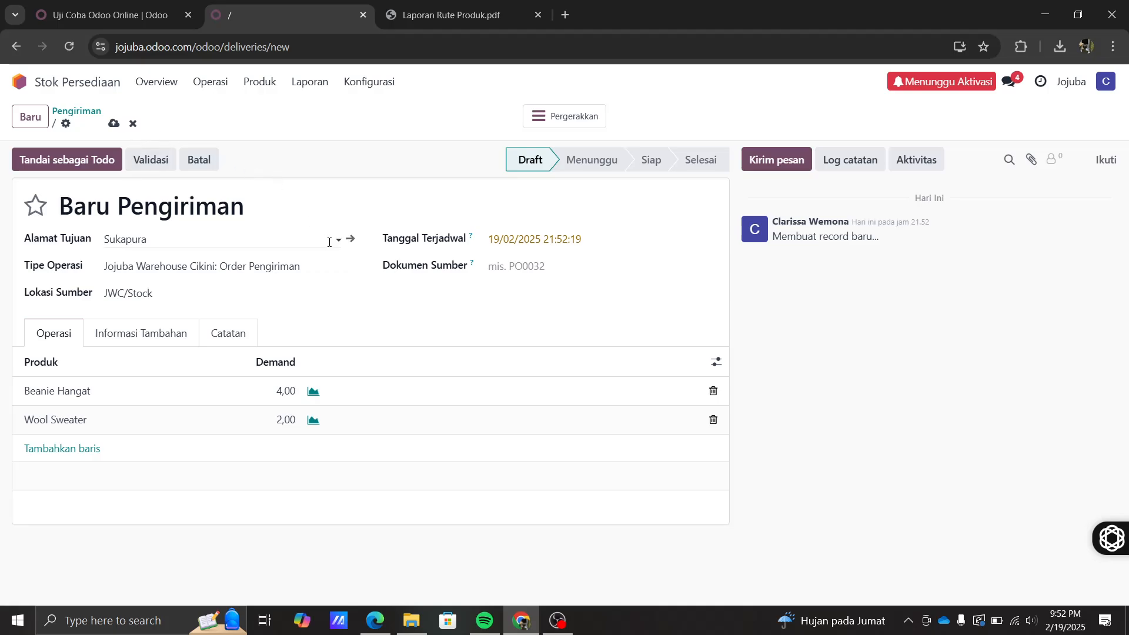
- Mark the delivery as Todo, validate it, and print its documents
click(83, 162)
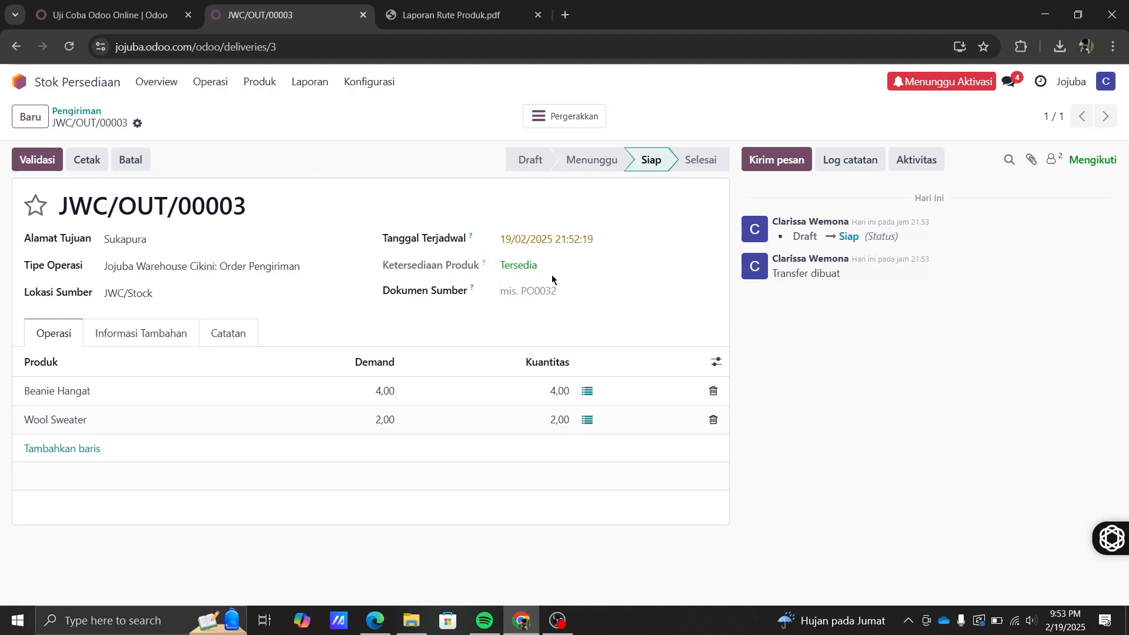
click(38, 166)
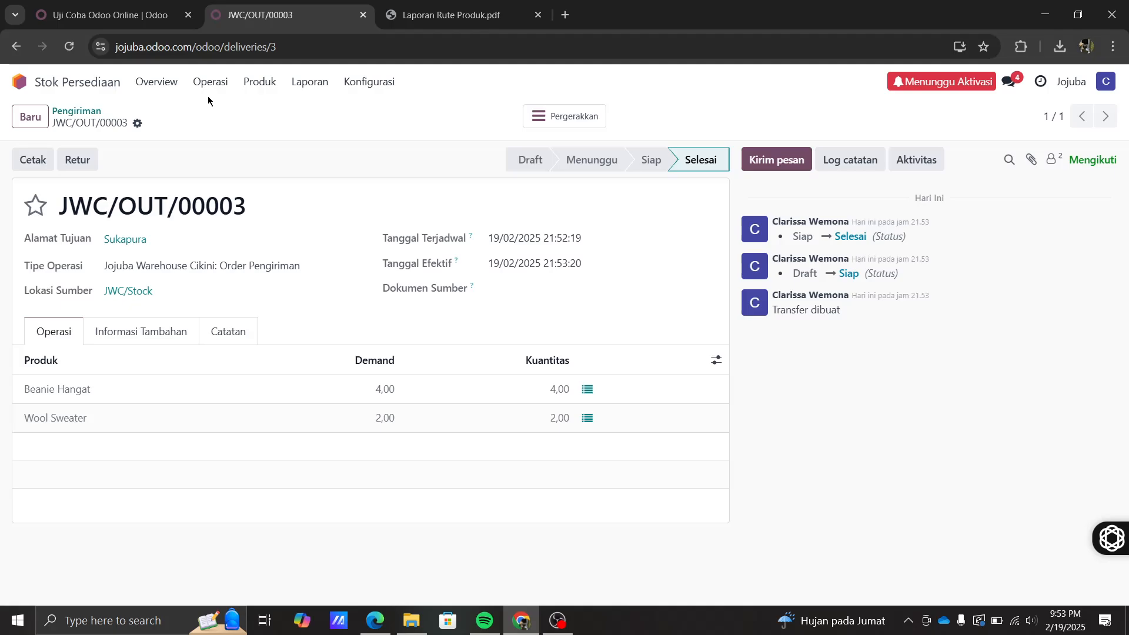
click(37, 163)
- Review the JWC/OUT/00003 Delivery Slip PDF showing 4,00 and 2,00 Unit, then close it
click(879, 96)
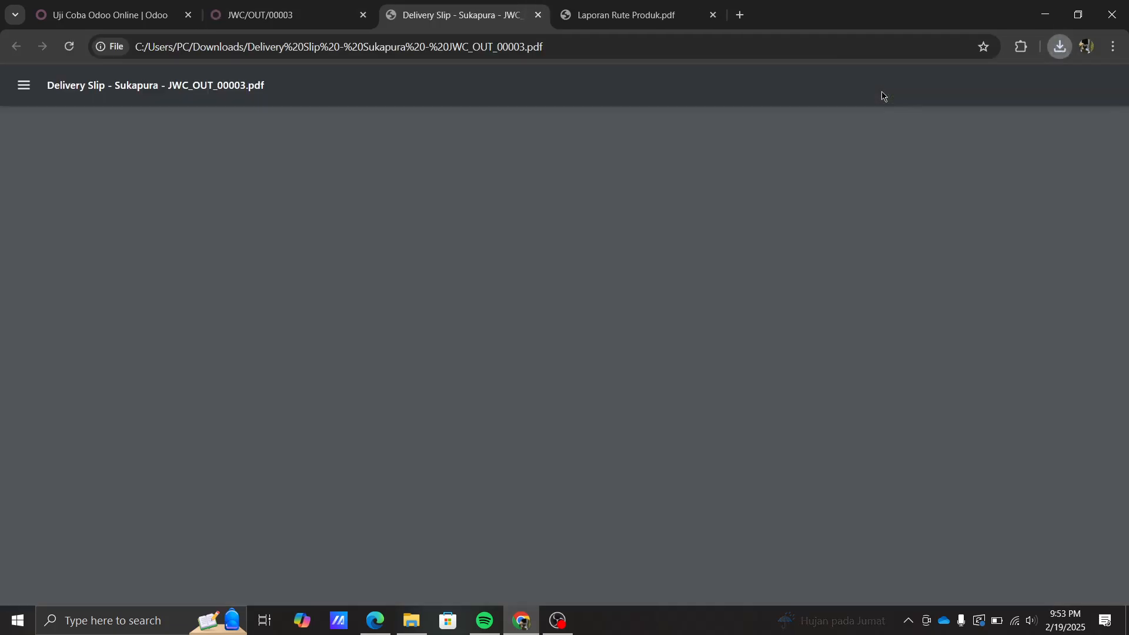
scroll(421, 512, down, 5)
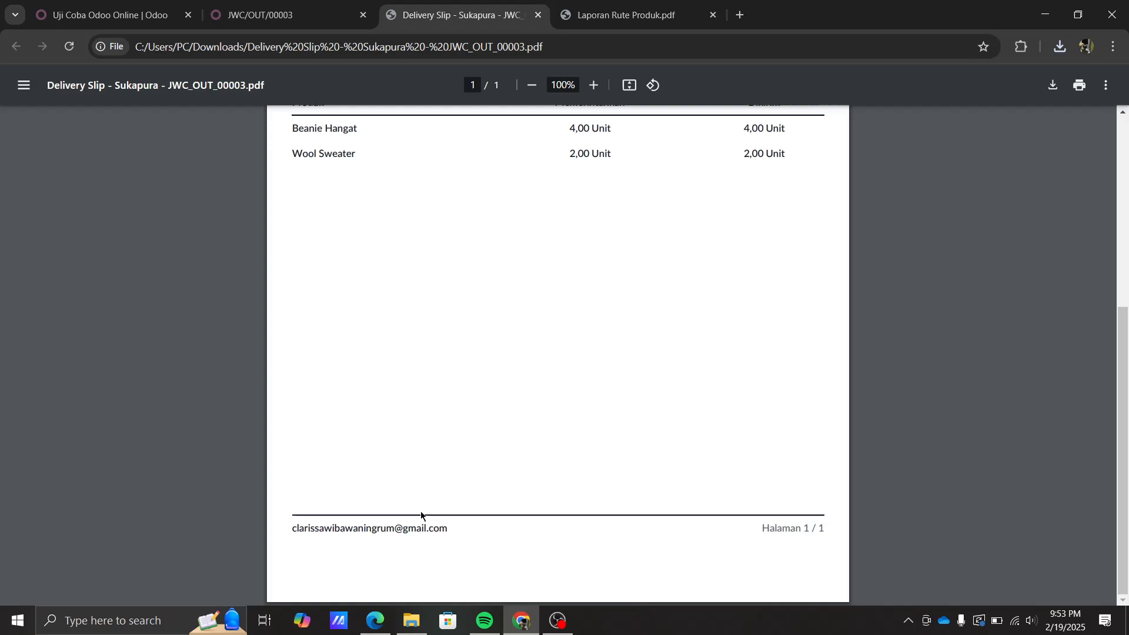
scroll(421, 512, up, 2)
scroll(422, 516, up, 3)
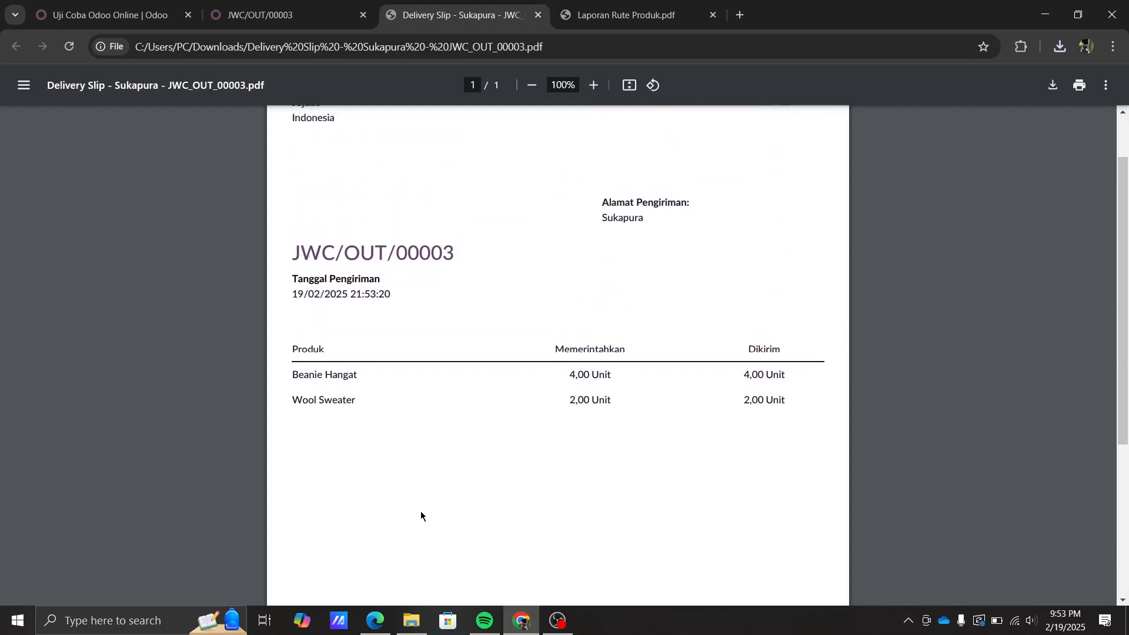
scroll(385, 412, up, 1)
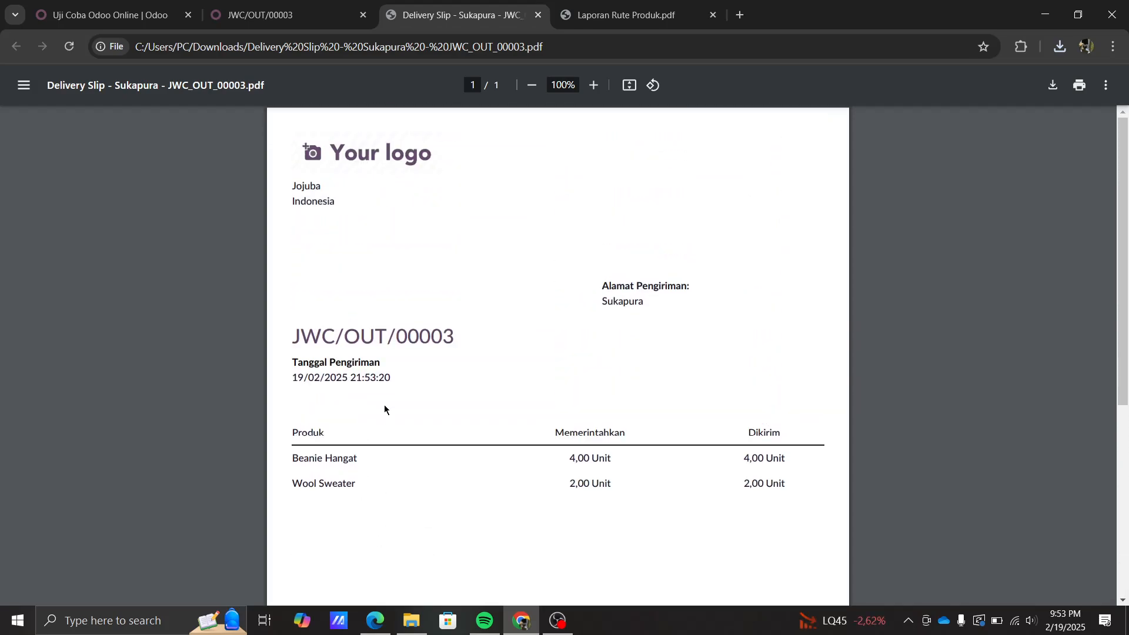
click(537, 14)
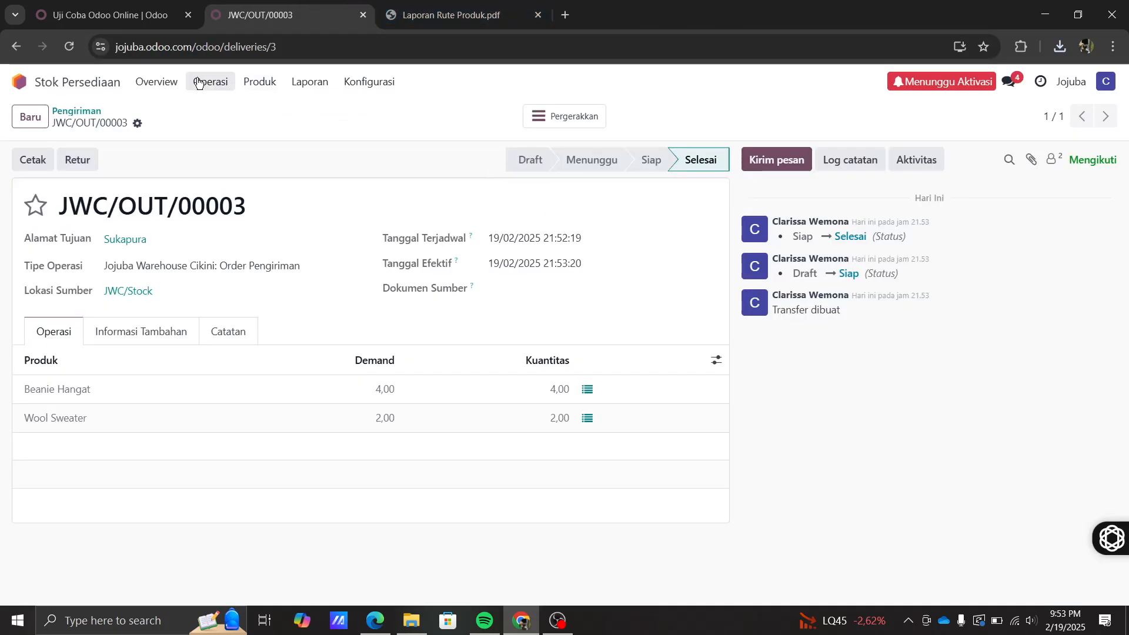
- Return to the inventory overview and reopen the deliveries list
click(158, 87)
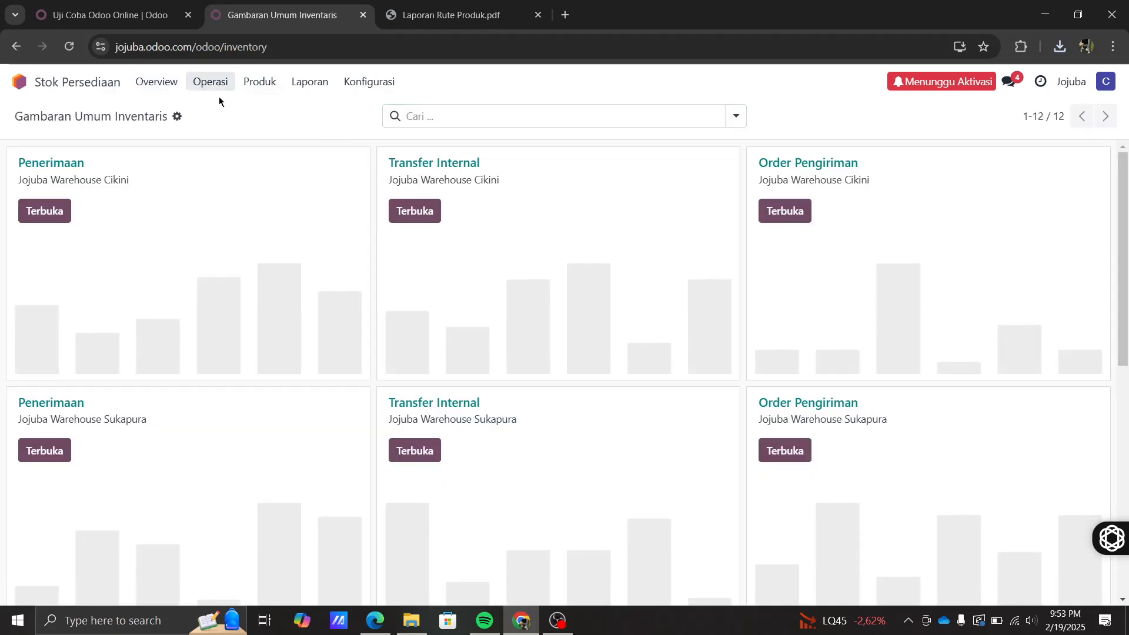
click(210, 85)
click(219, 149)
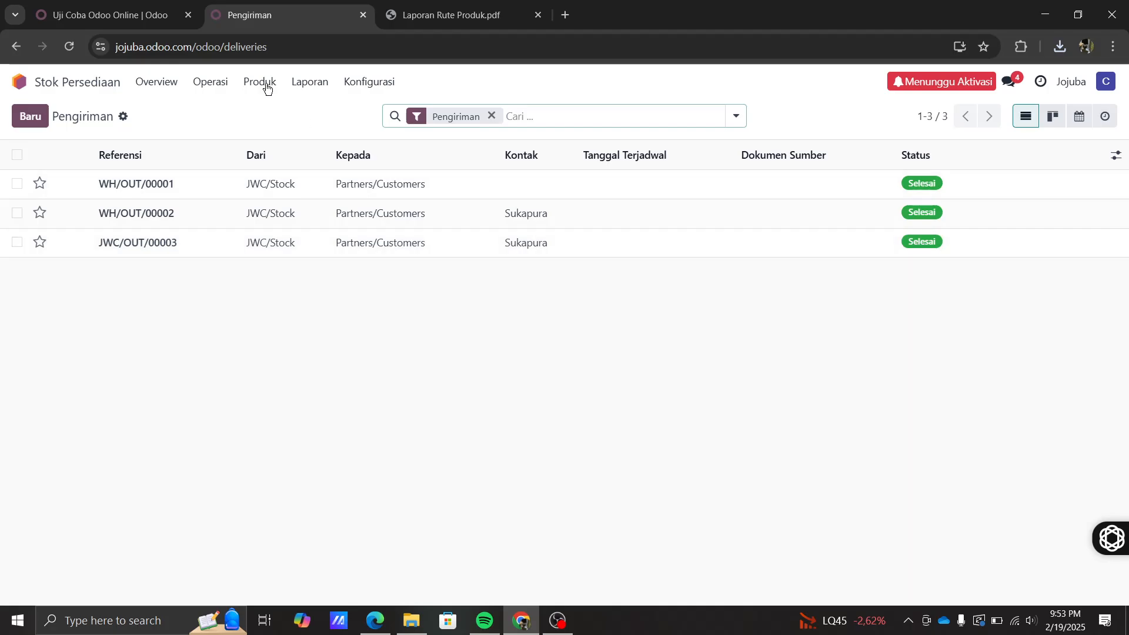
- Browse Penerimaan and Internal transfers, then open Inventaris Fisik showing Beanie Hangat 26, Wool Sweater 24
click(218, 84)
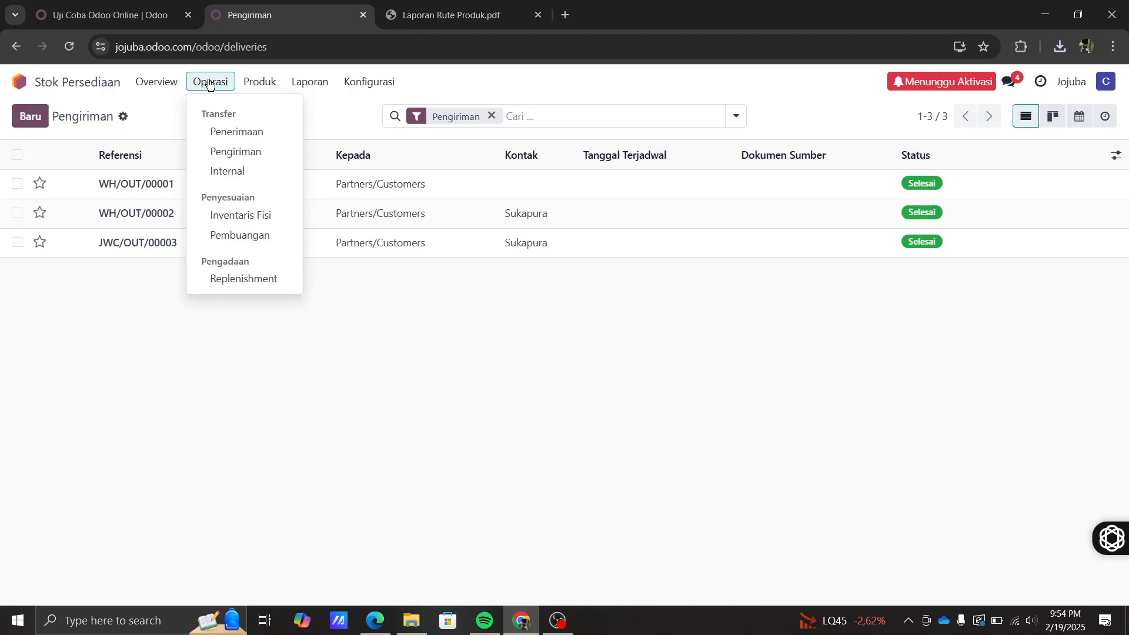
click(222, 135)
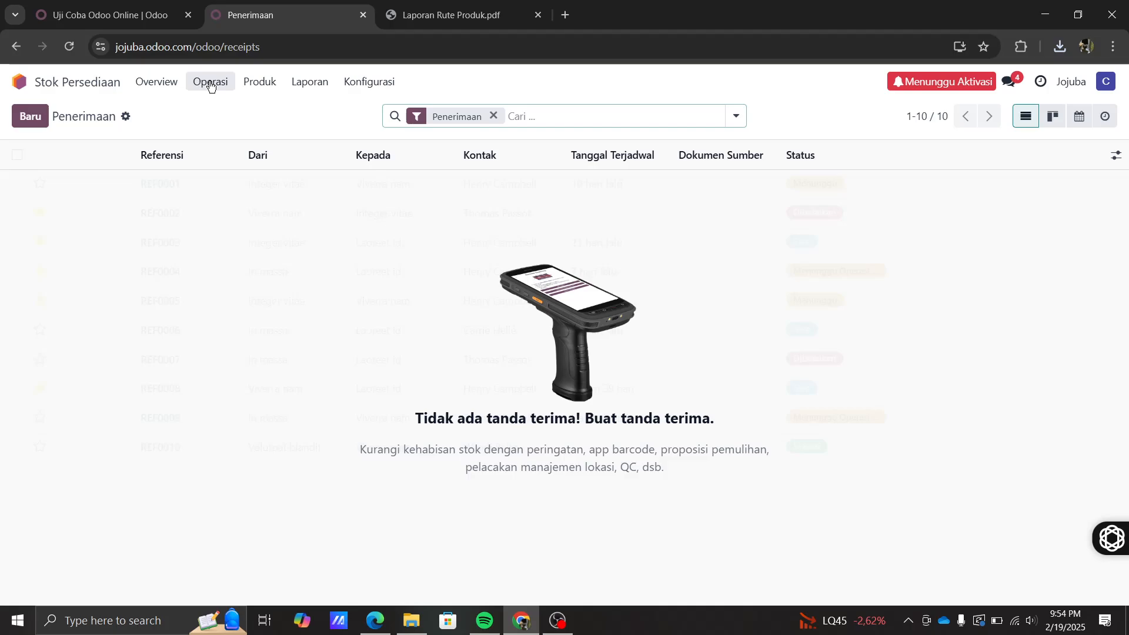
click(210, 86)
click(232, 177)
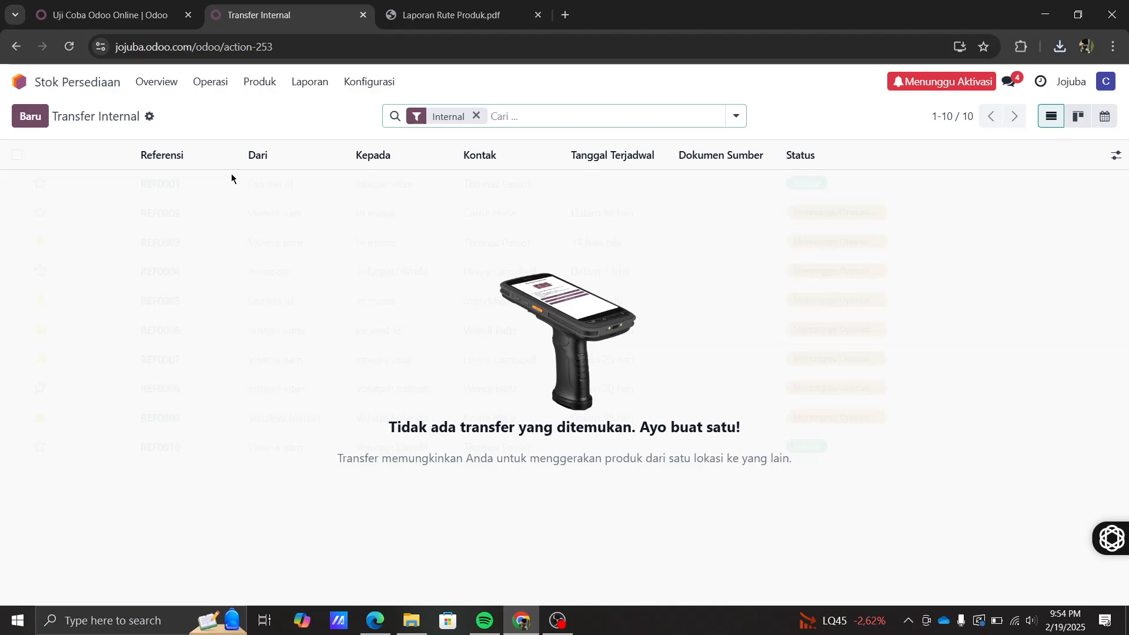
click(216, 86)
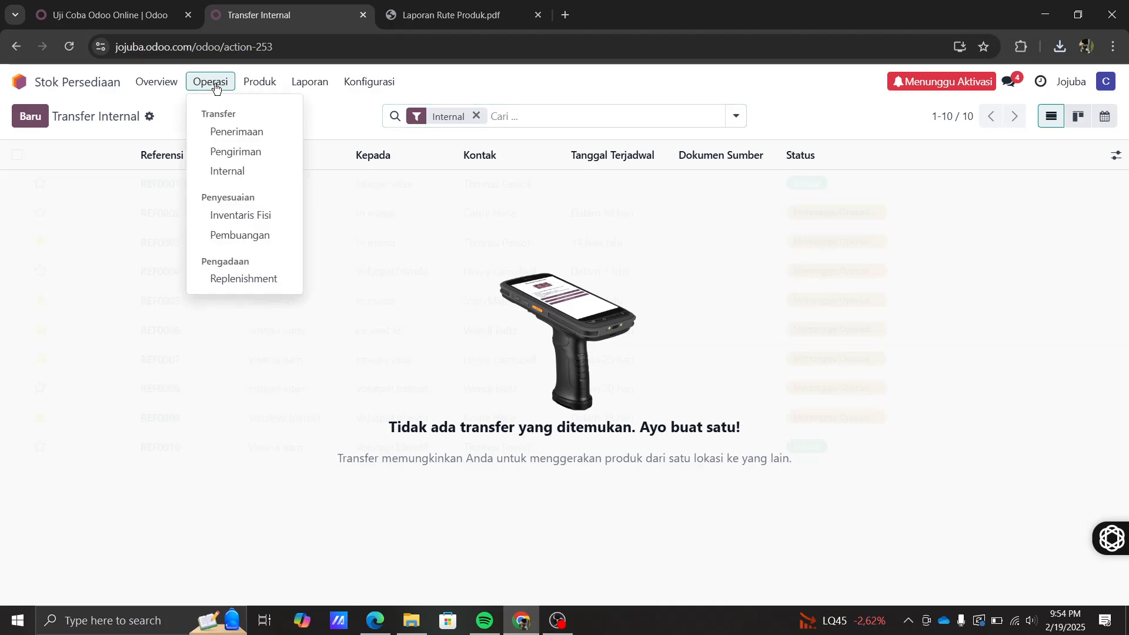
click(241, 218)
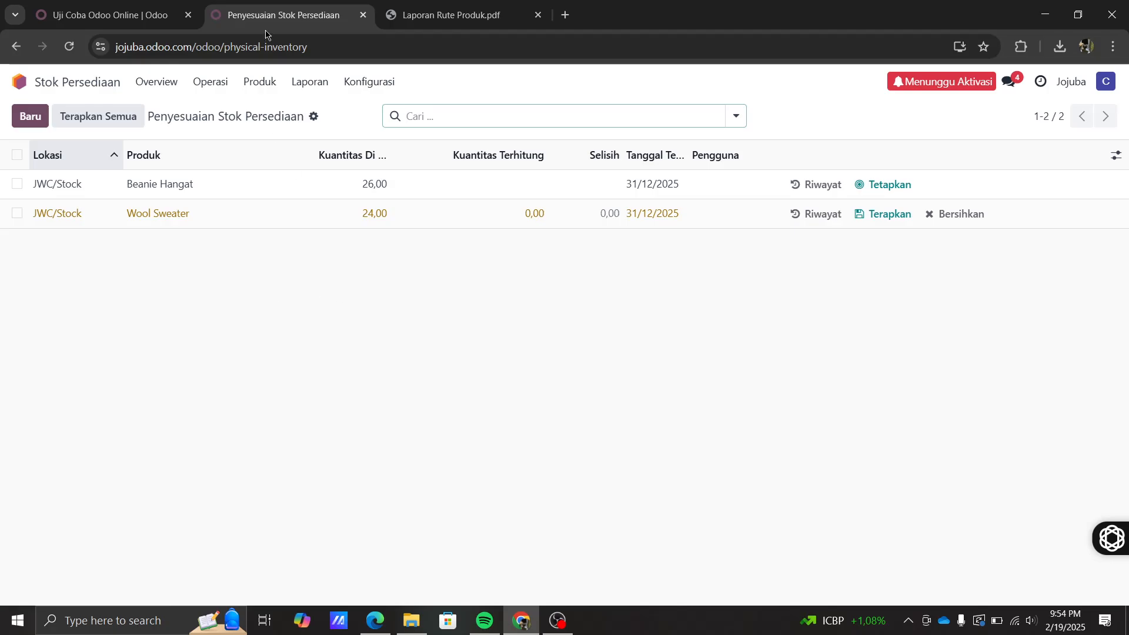
- View the Pembuangan scrap orders list, then open Operasi > Replenishment
click(203, 82)
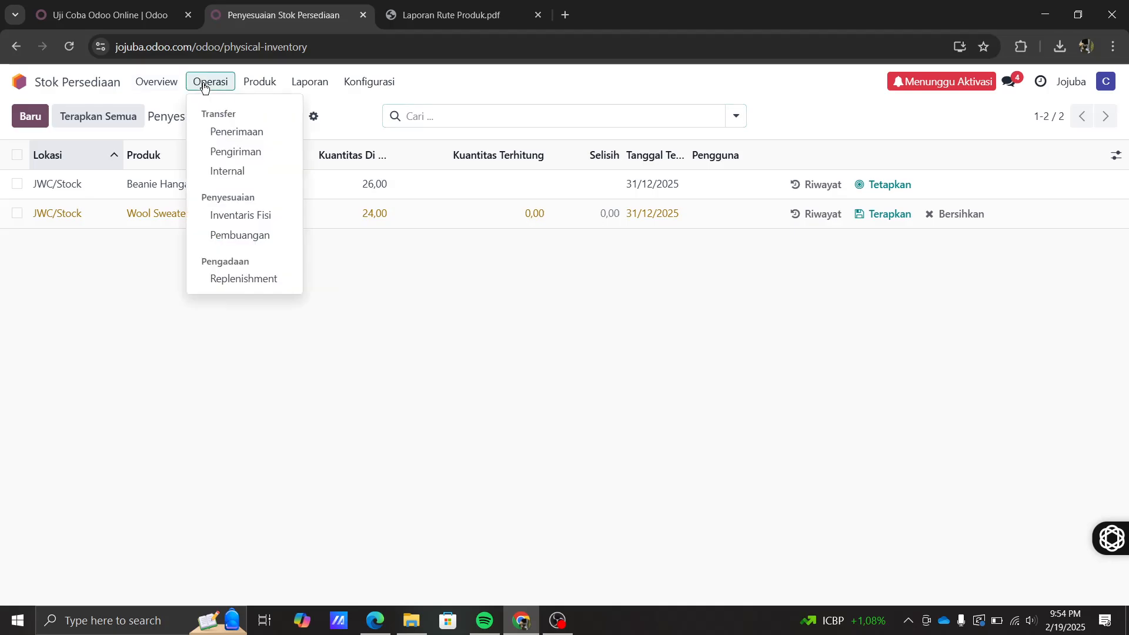
click(221, 243)
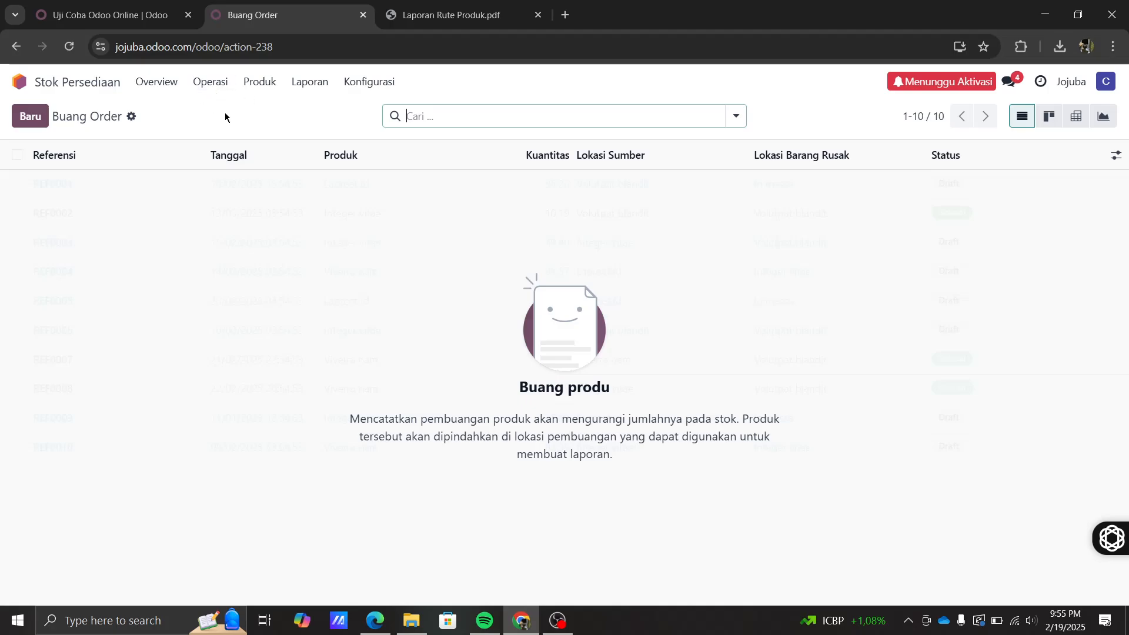
click(218, 83)
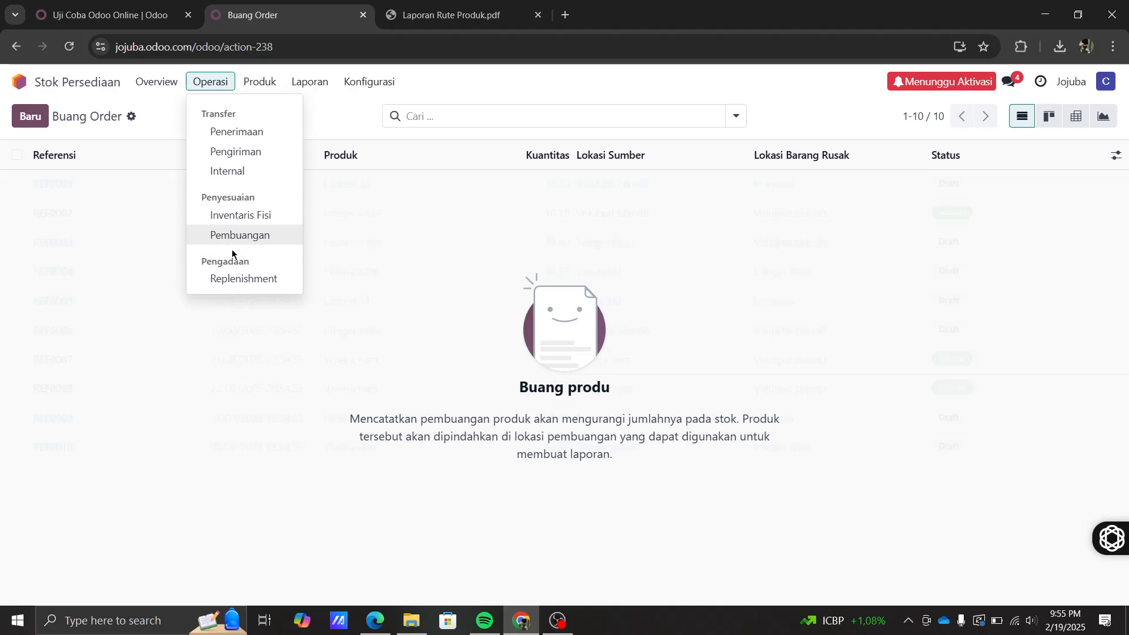
click(263, 279)
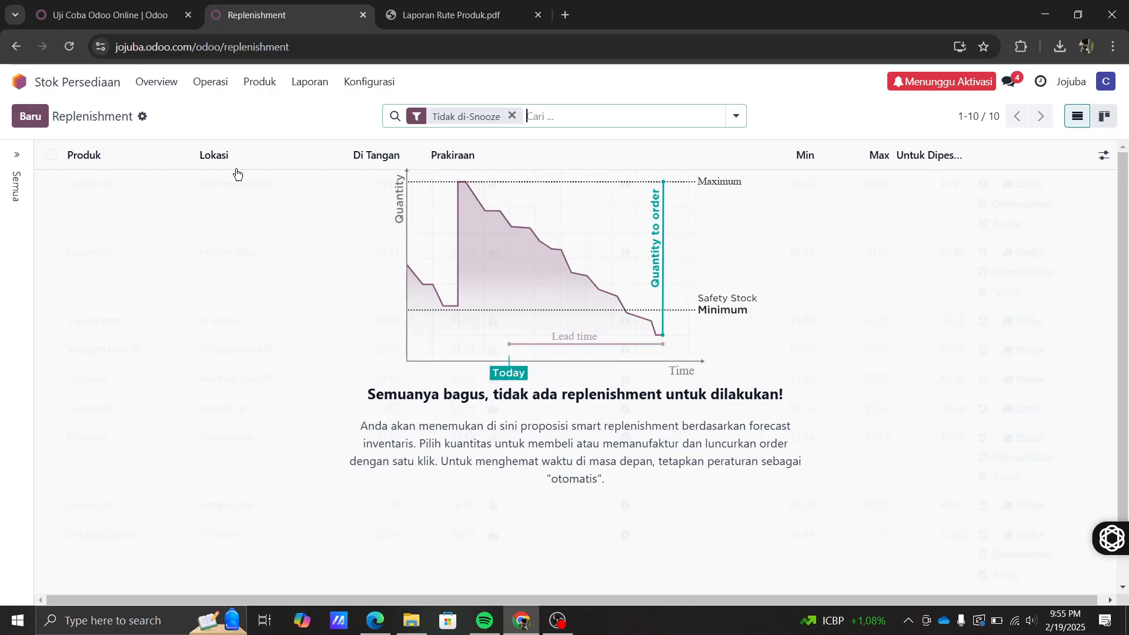
- Open the Laporan > Stok report
click(260, 82)
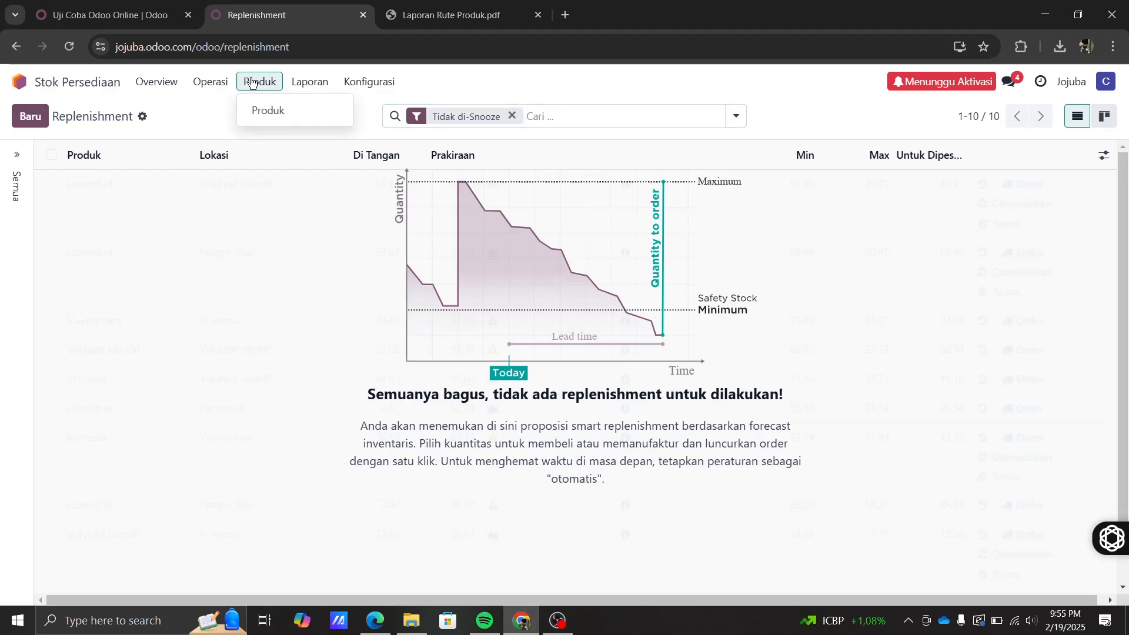
click(308, 83)
click(310, 87)
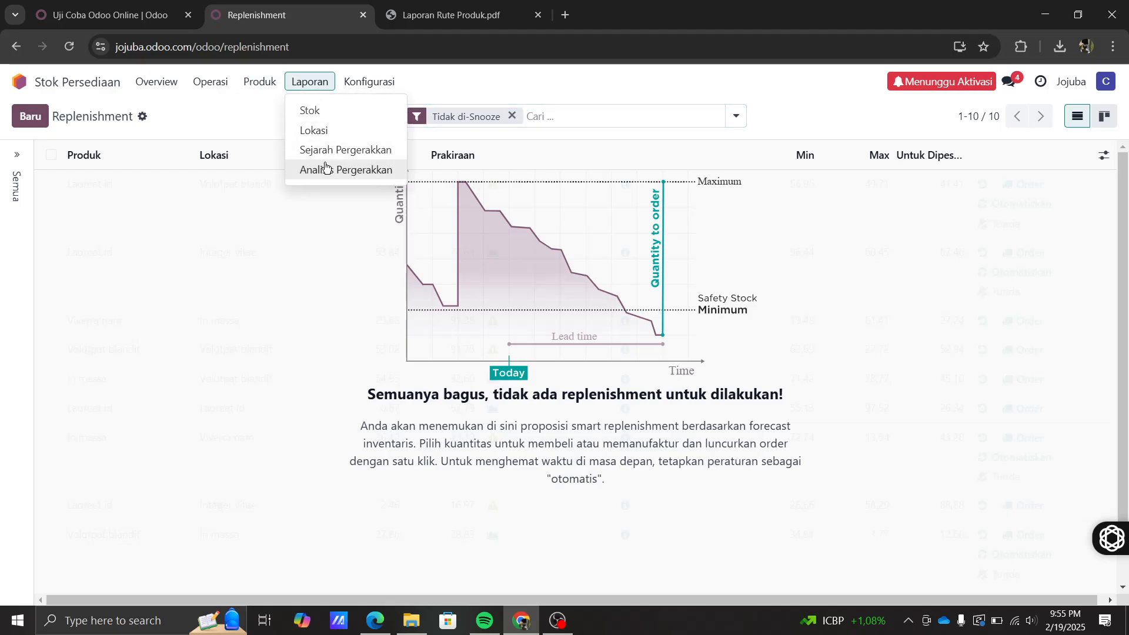
click(312, 111)
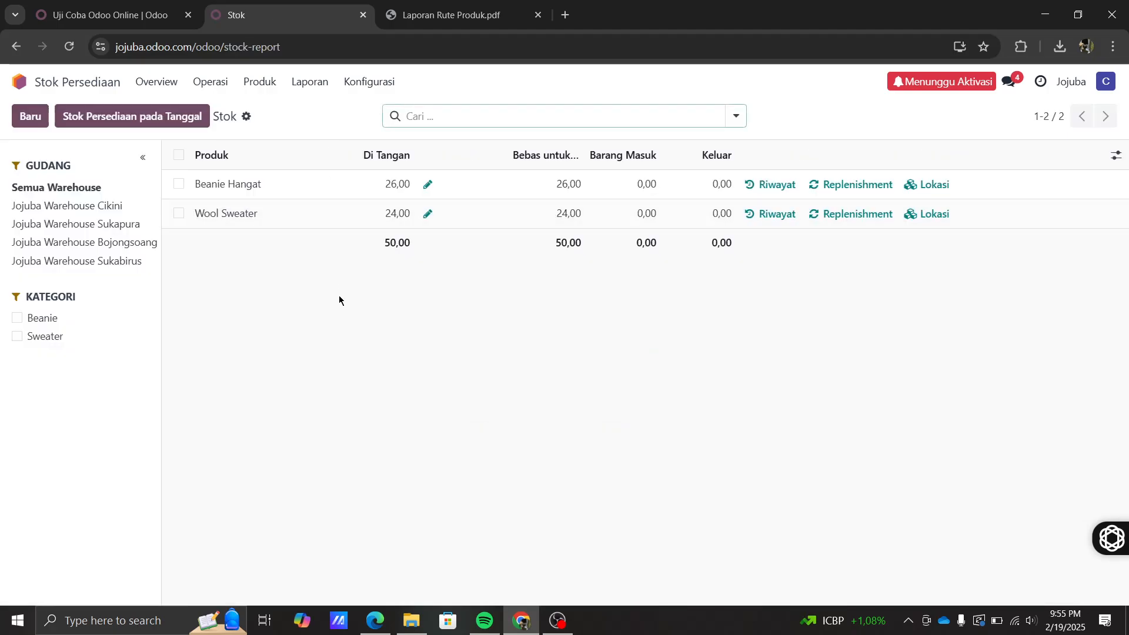
click(310, 81)
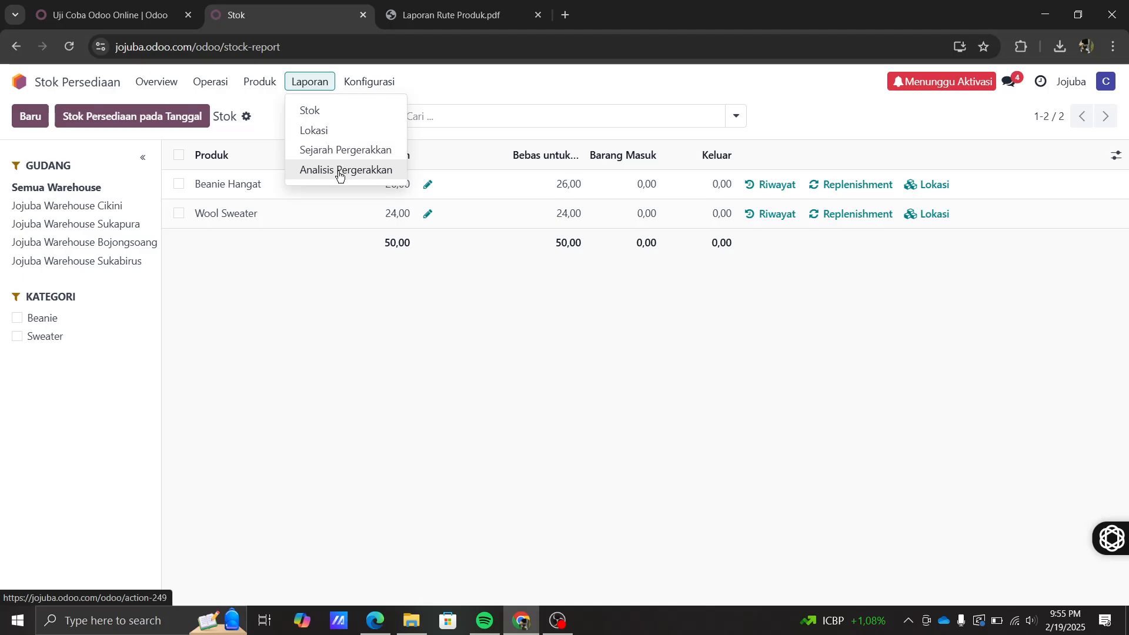
click(323, 319)
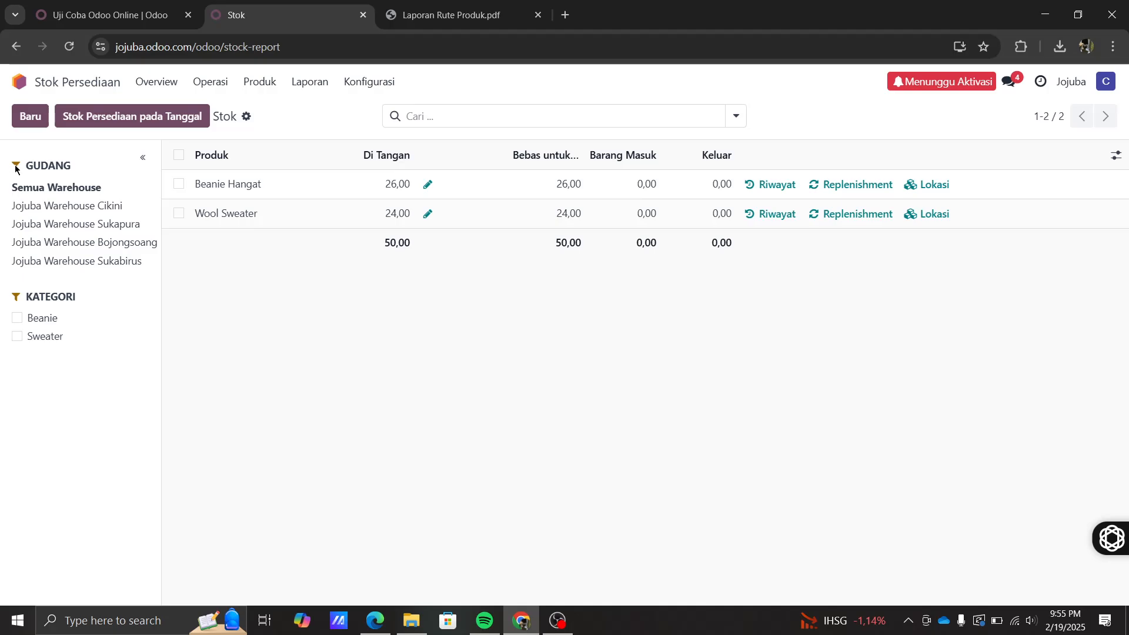
- Toggle the Beanie category filter, cancel the stock-at-date dialog, then open the Lokasi report
click(18, 318)
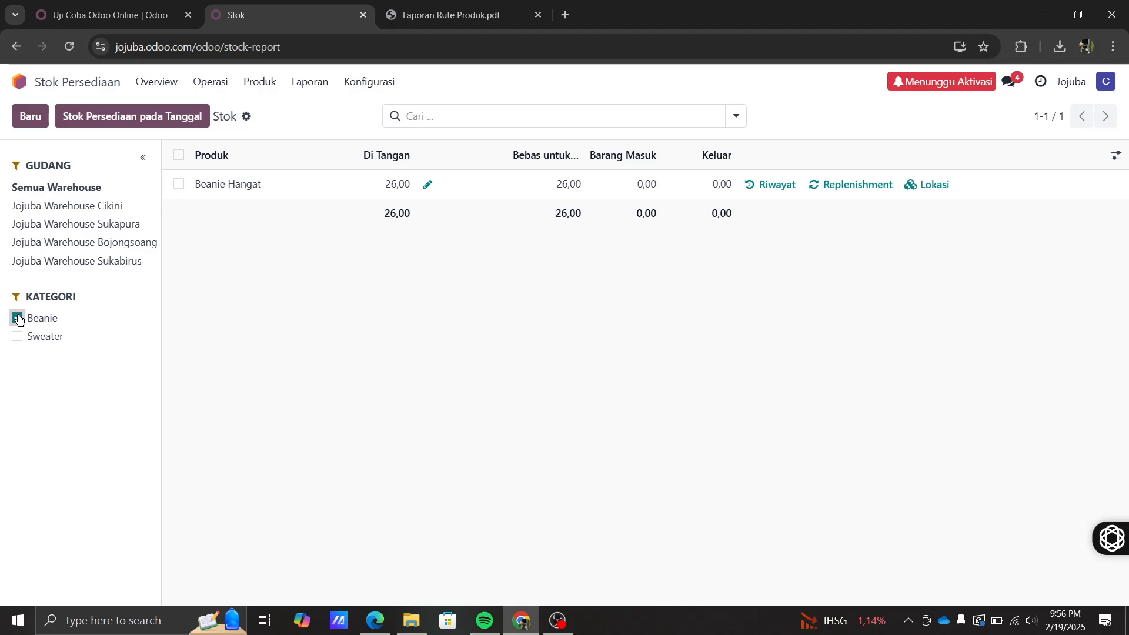
click(18, 318)
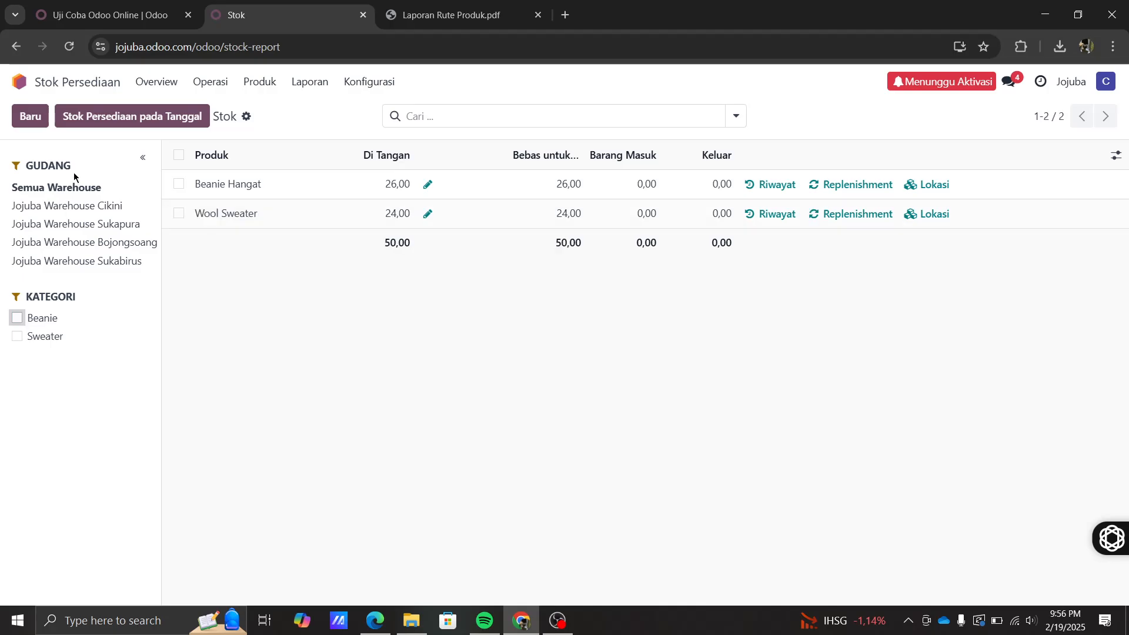
click(130, 121)
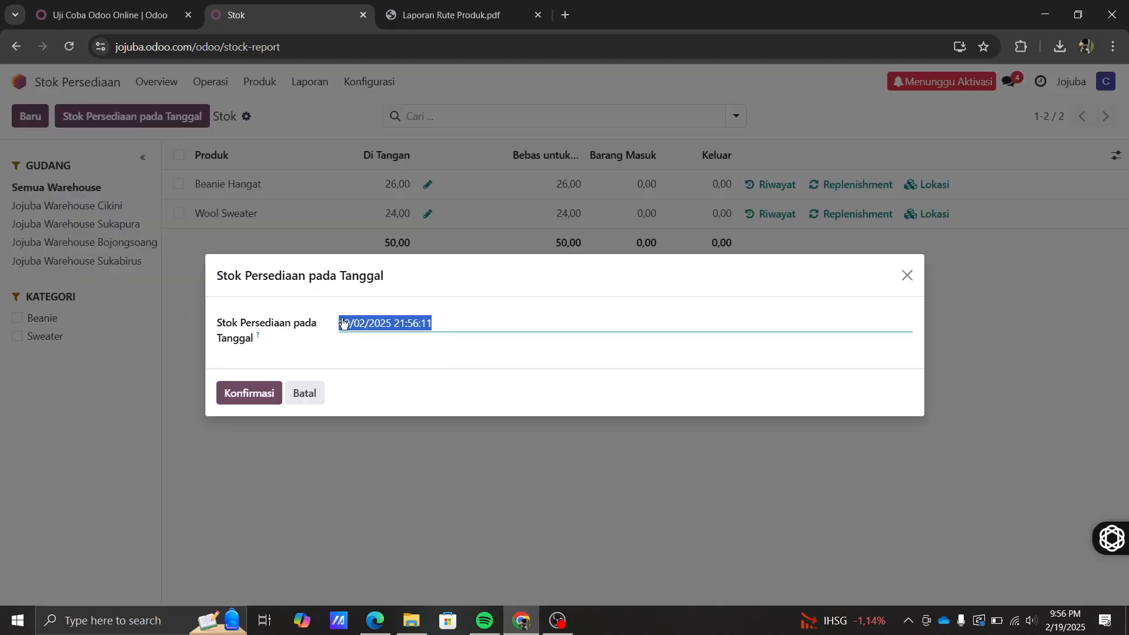
click(315, 394)
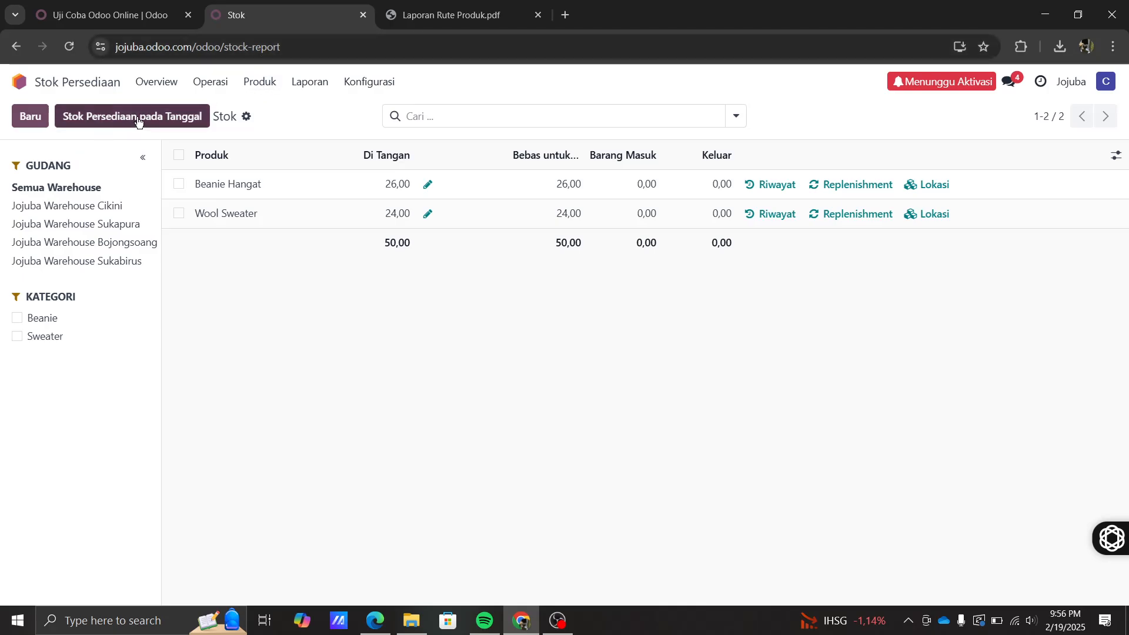
click(305, 82)
click(312, 131)
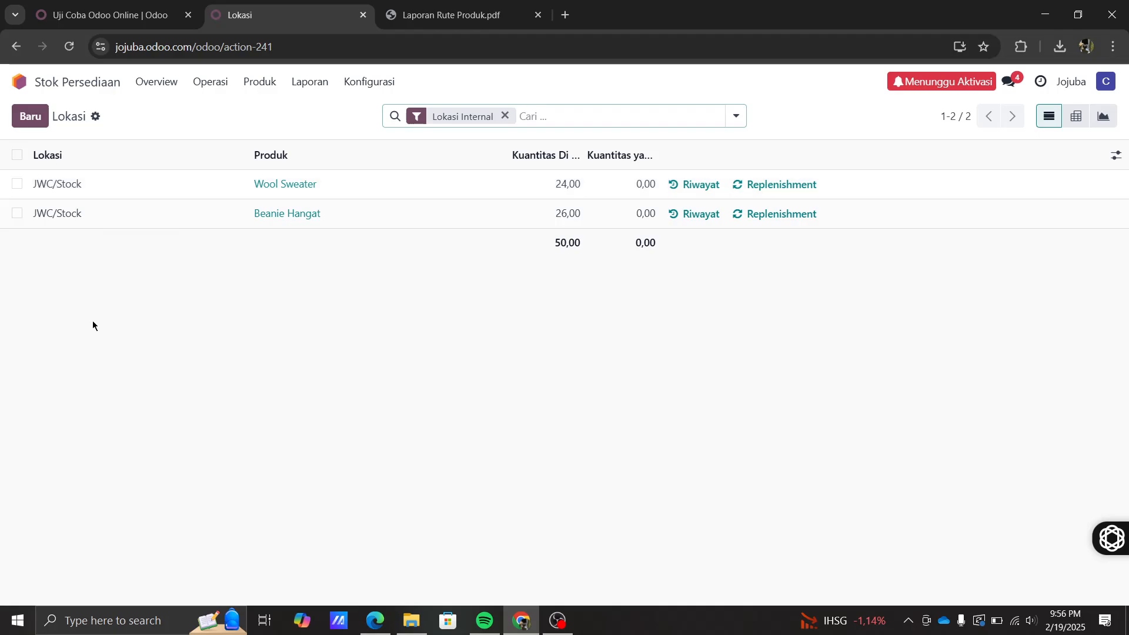
- View Sejarah Pergerakkan, then open the Analisis Pergerakkan pivot for February 2025
click(313, 82)
click(320, 154)
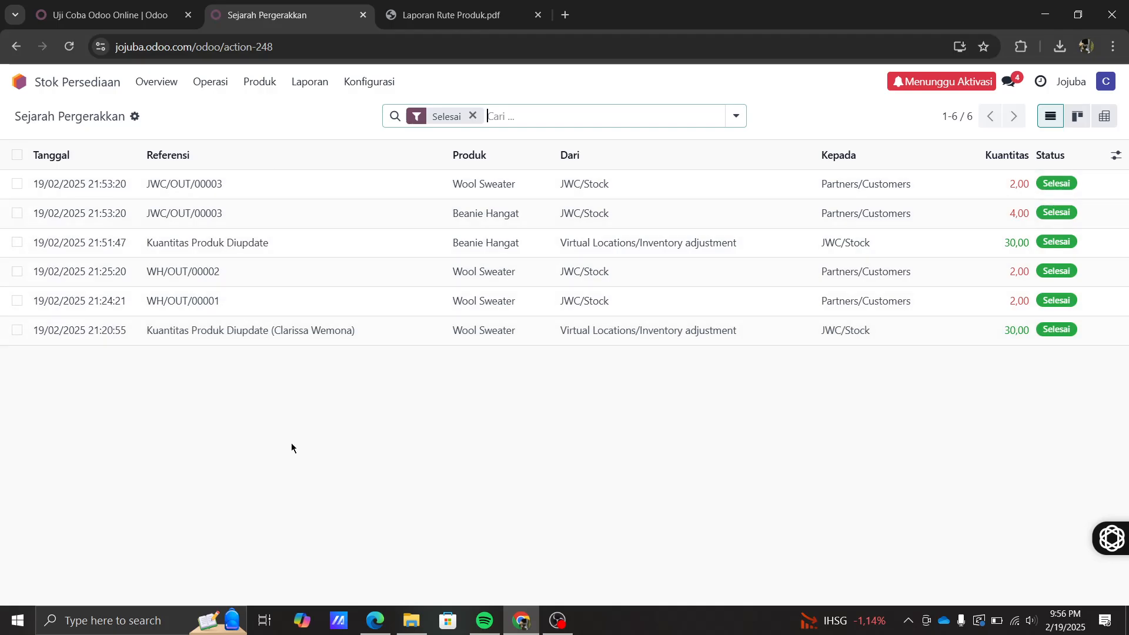
click(309, 82)
click(328, 169)
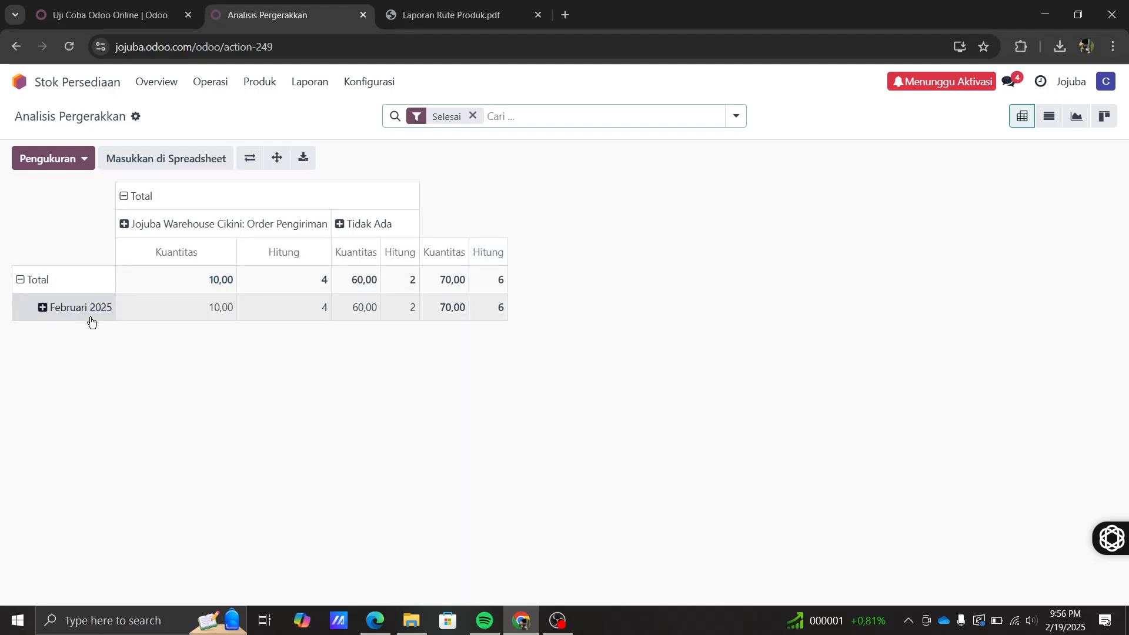
- Group the Februari 2025 pivot row by Tipe Operasi, then split the Tidak Ada row by Picking
click(50, 315)
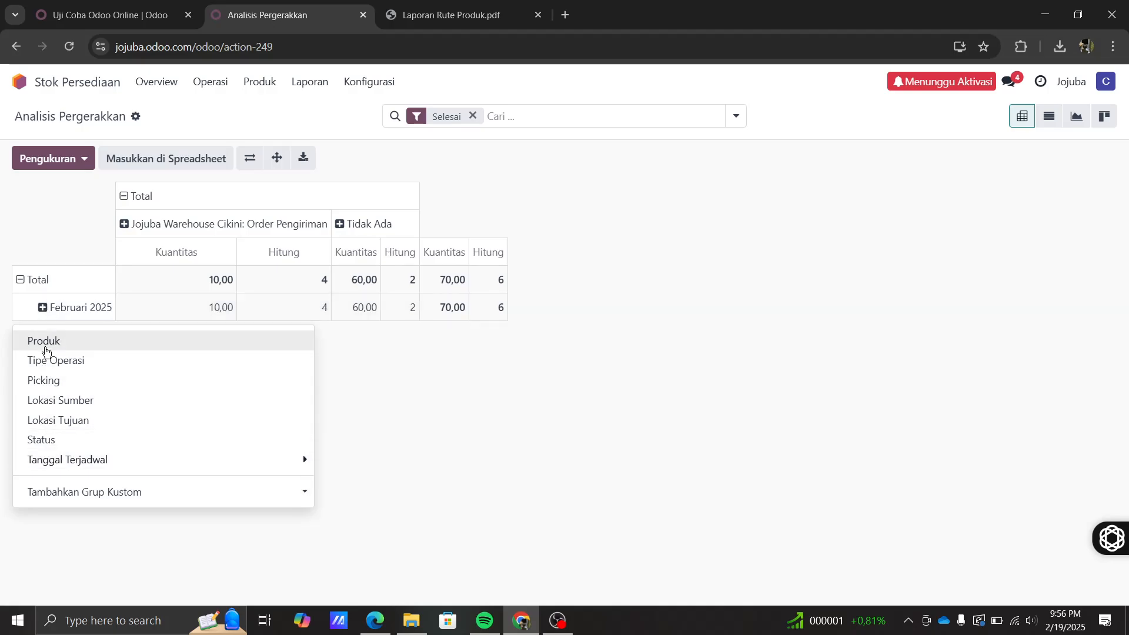
click(46, 367)
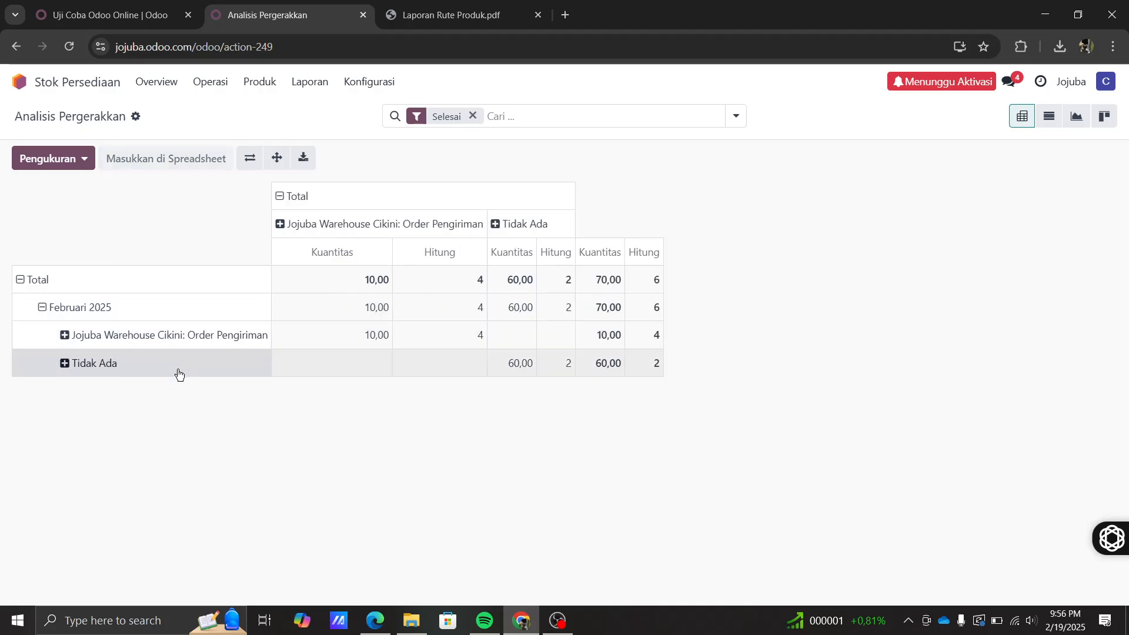
click(65, 364)
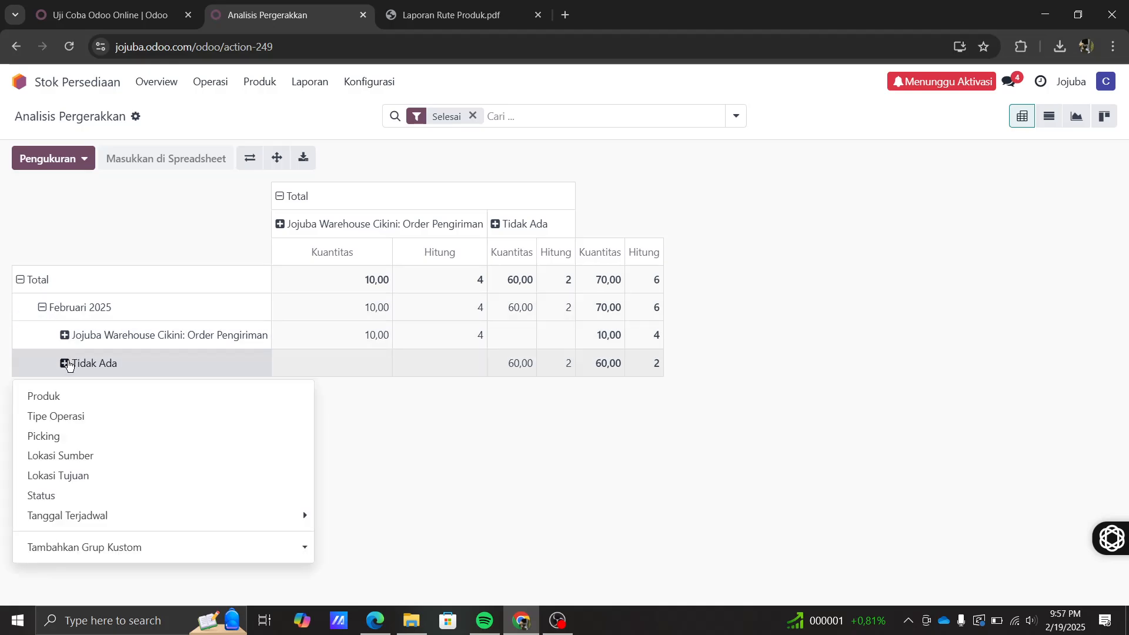
click(80, 444)
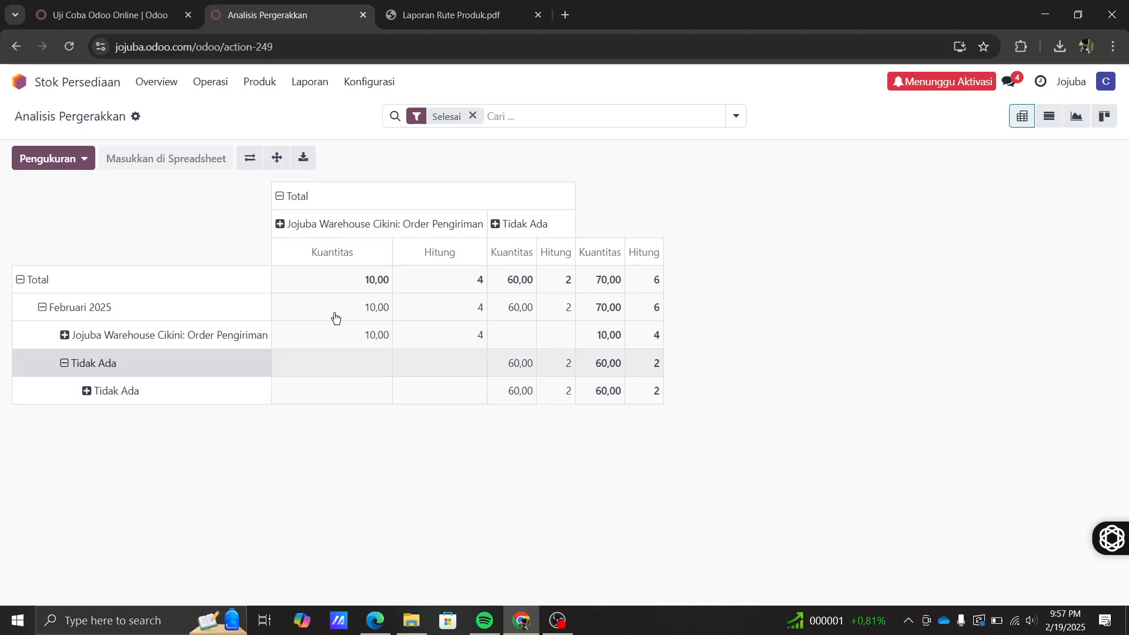
- Look through the Konfigurasi and Laporan menus without choosing anything
click(355, 86)
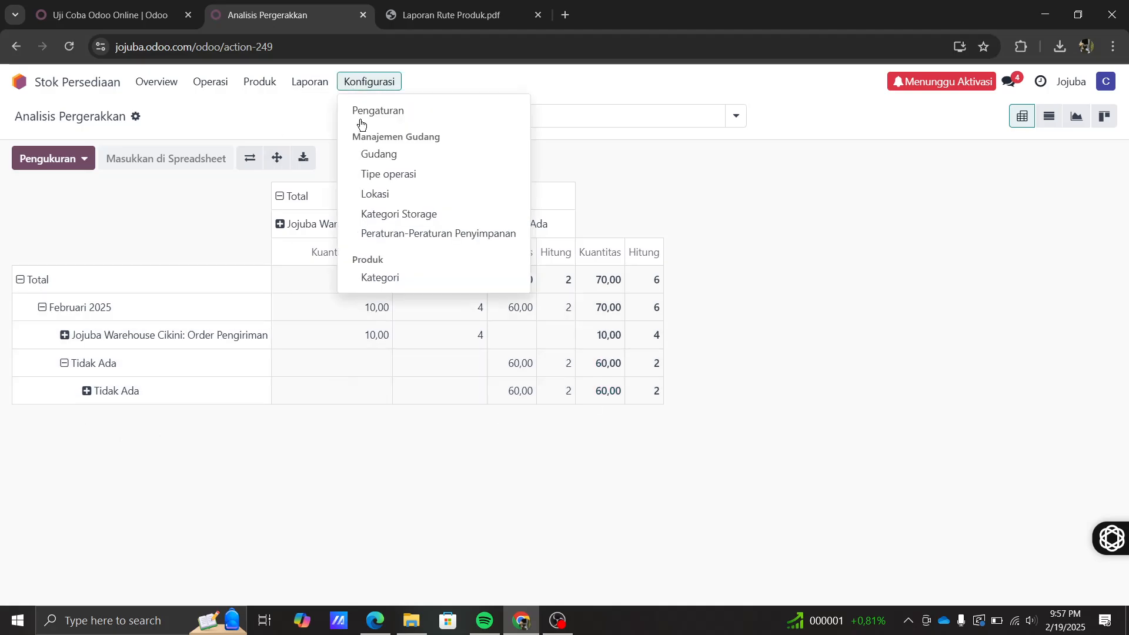
click(312, 86)
click(360, 85)
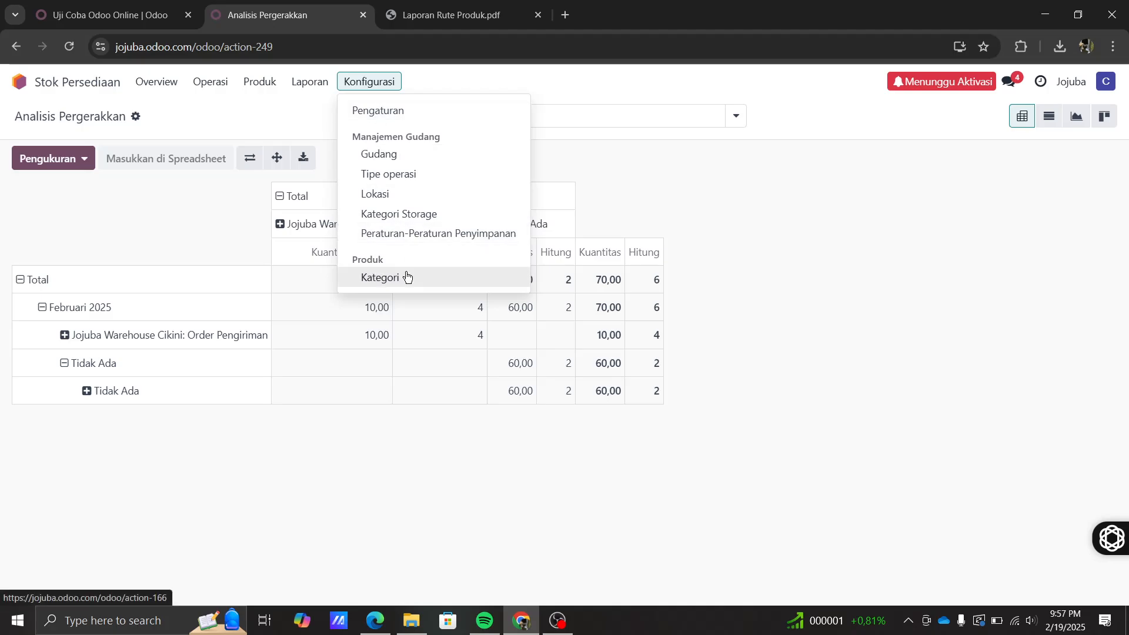
click(372, 475)
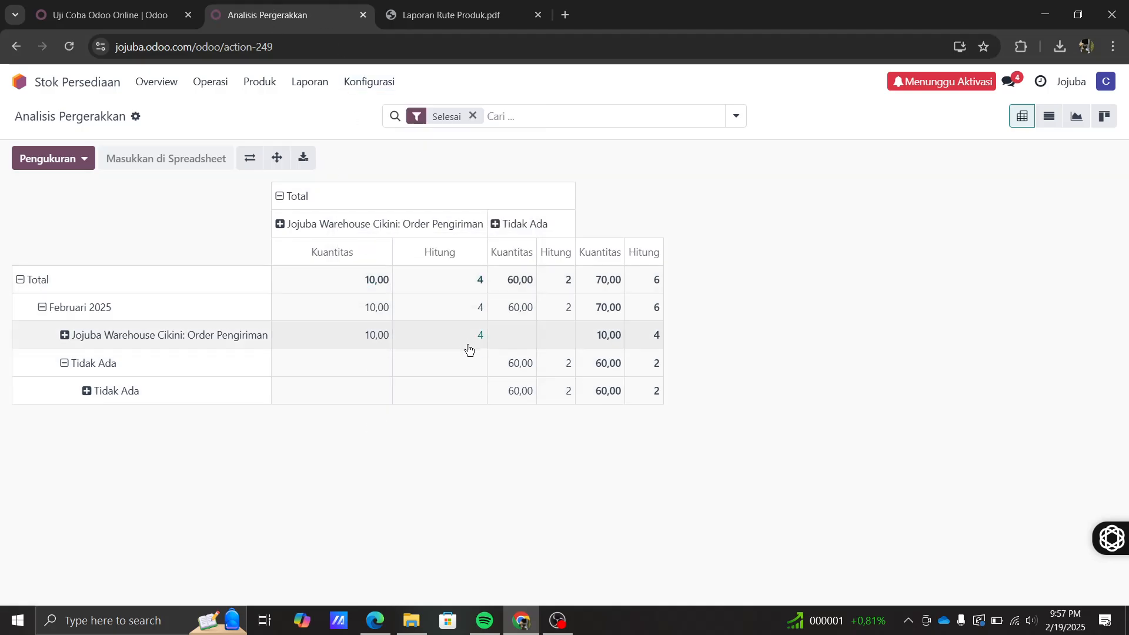